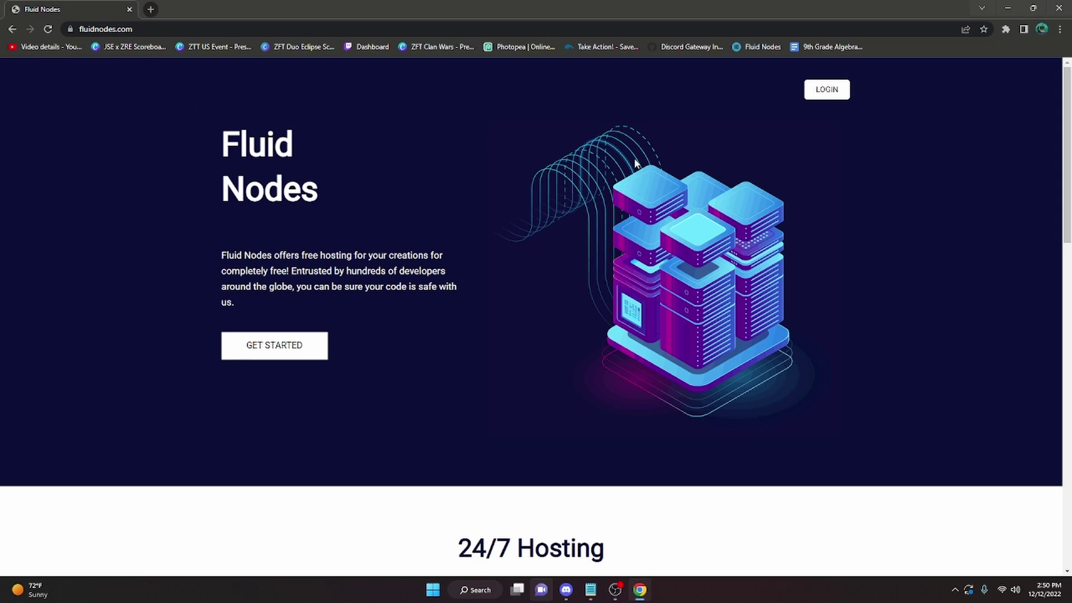
- Go from the Fluid Nodes home page to the Client Area and start registering a new membership
key(alt+Left)
mouse_move(826, 90)
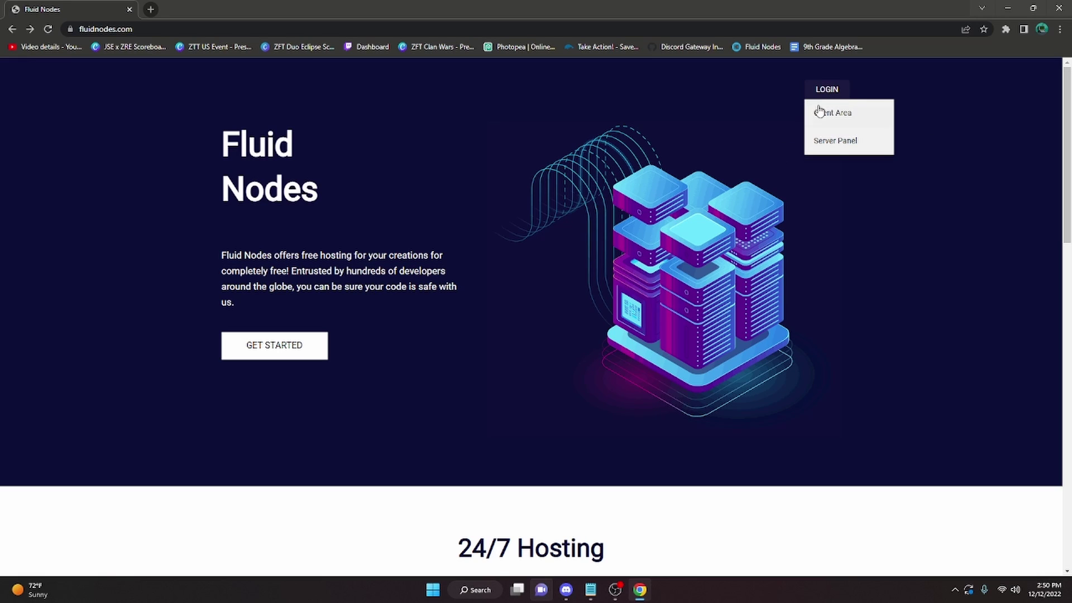
click(818, 113)
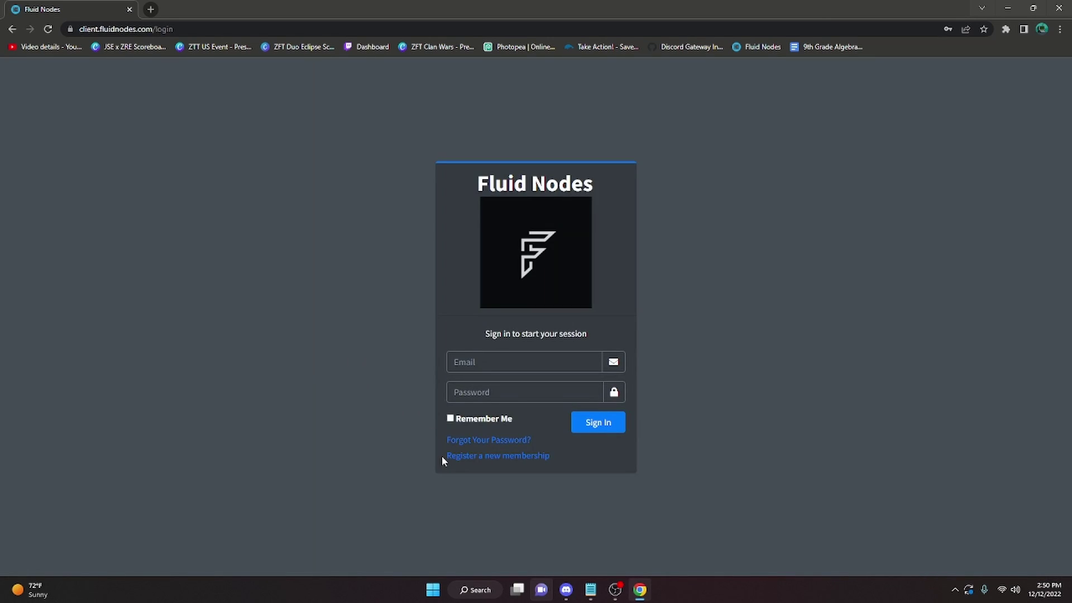
click(497, 456)
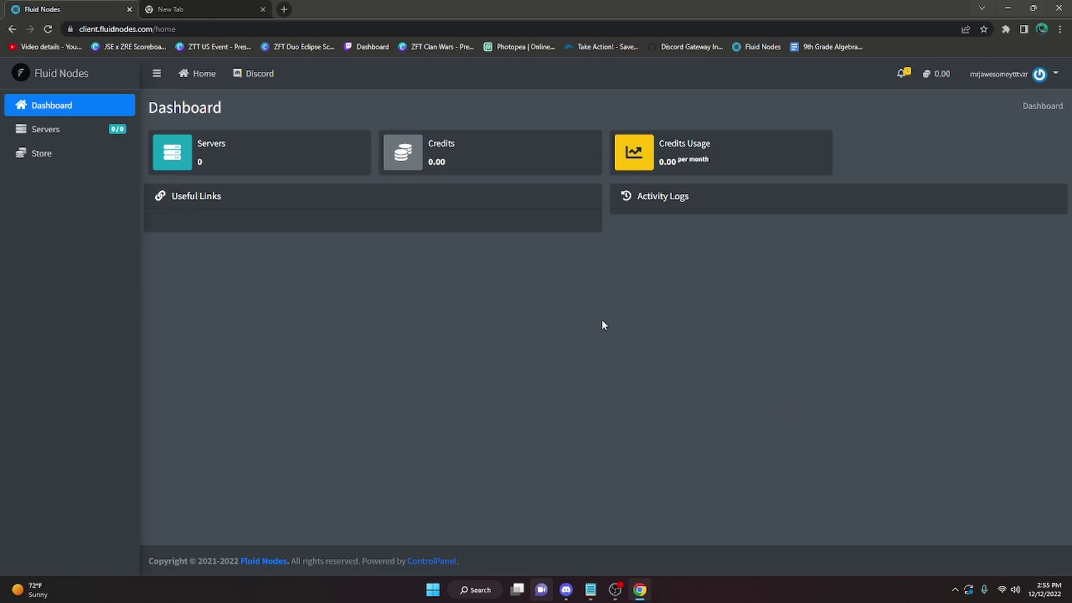
- Read the 'Getting started!' notification, then open the account Profile page
click(899, 78)
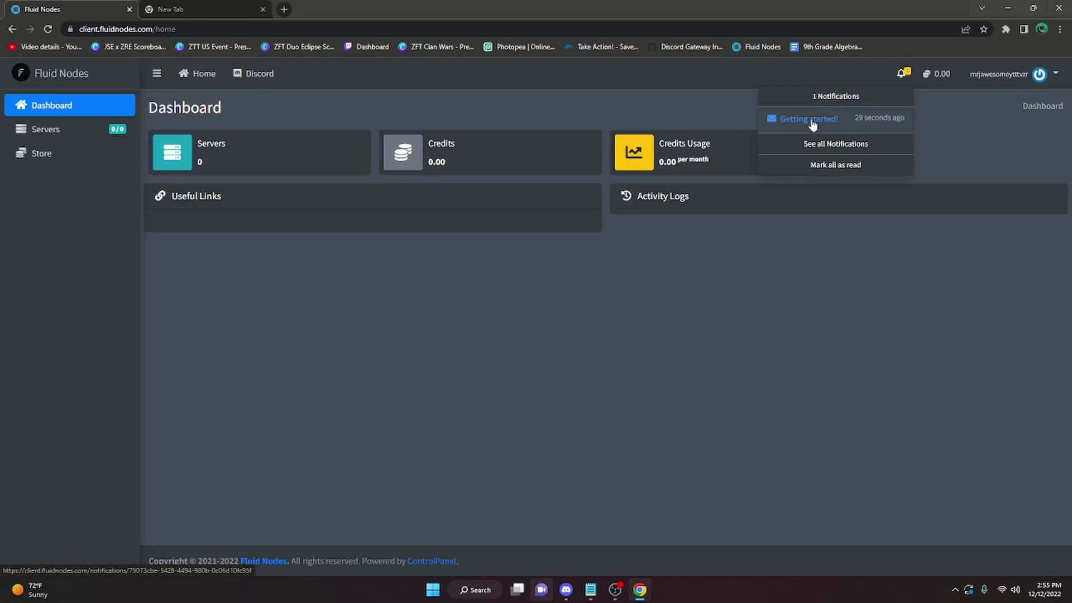
click(838, 119)
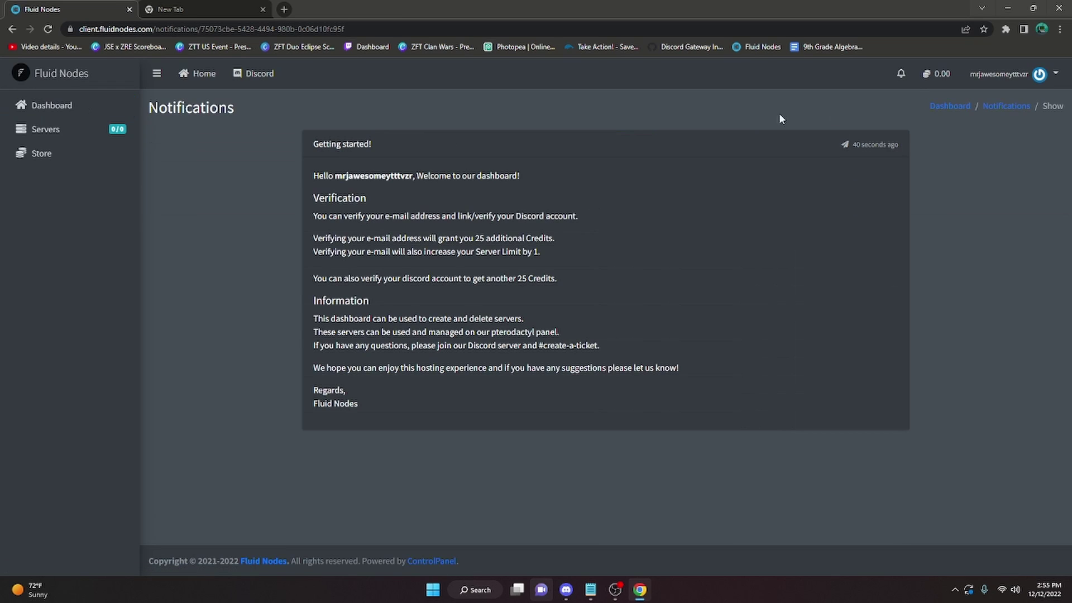
drag(313, 216, 583, 218)
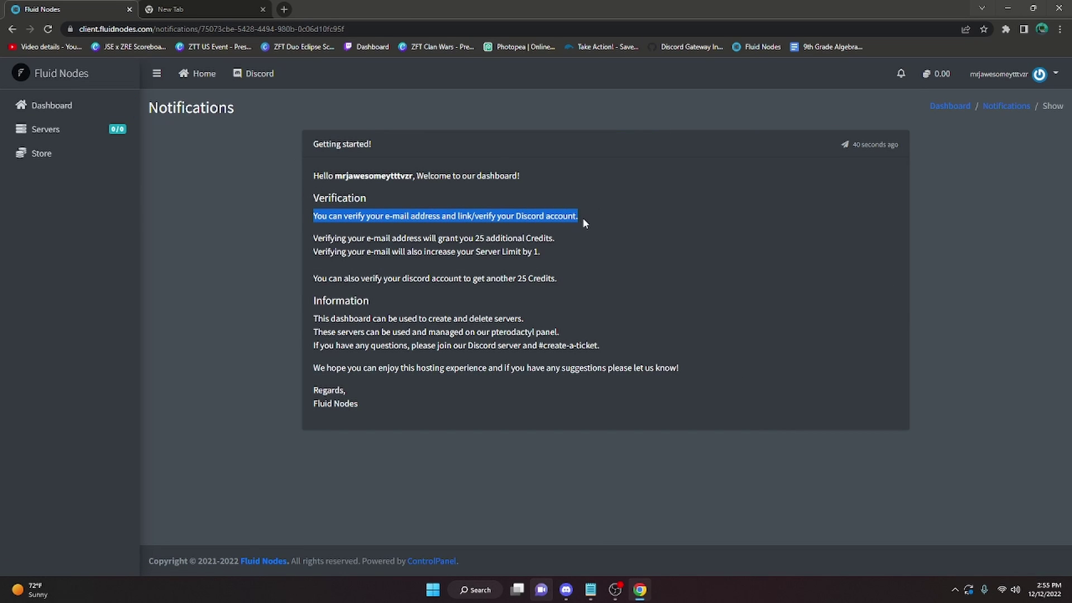
click(583, 217)
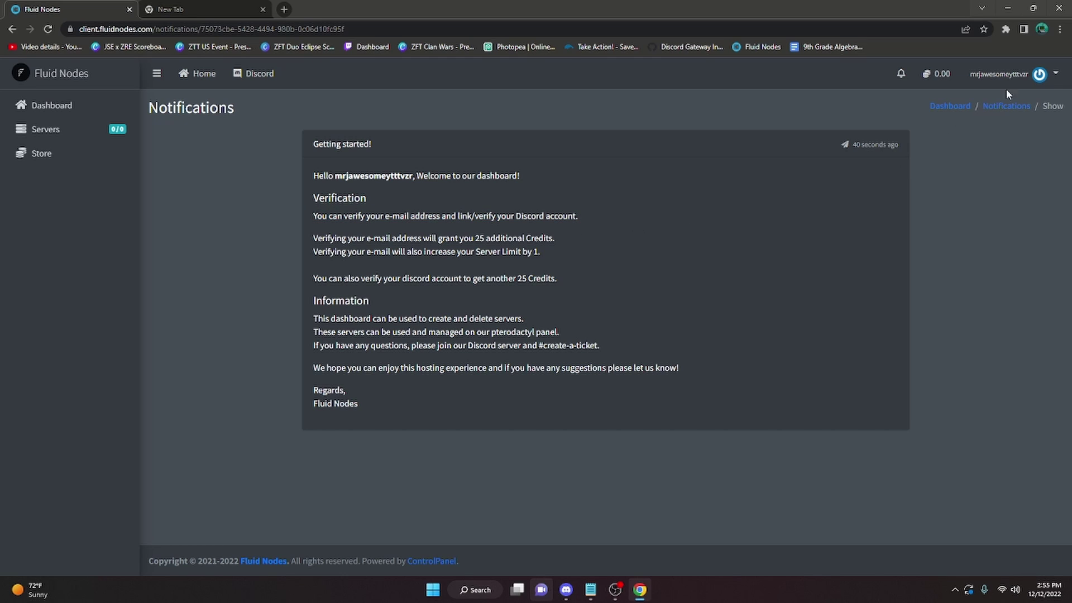
click(1039, 74)
click(1014, 99)
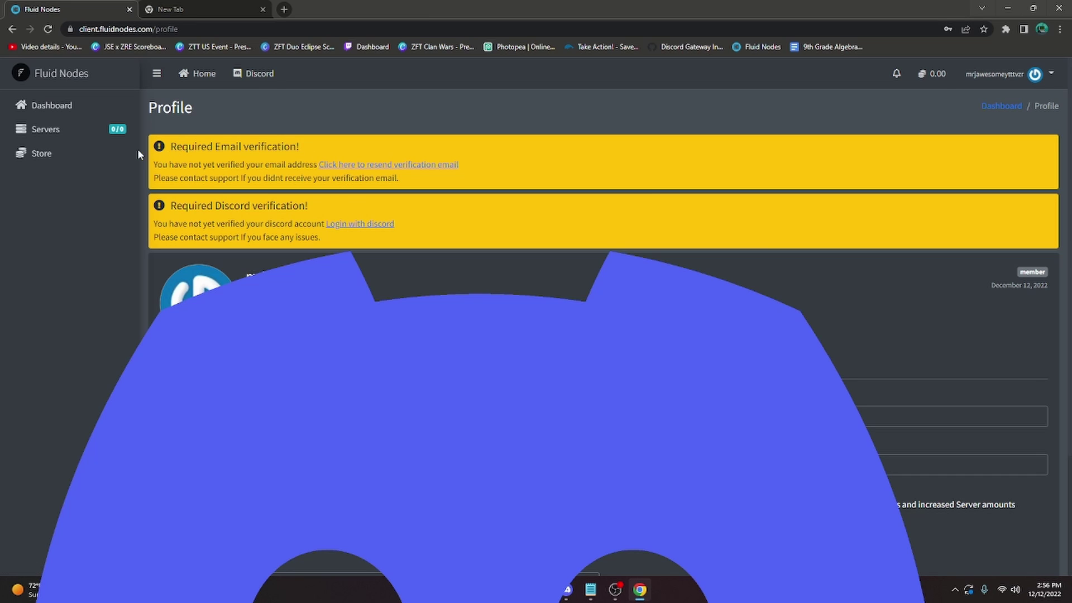
drag(170, 205, 222, 206)
click(254, 206)
- Log in with Discord from the Profile page and authorize Fluid Nodes
click(373, 227)
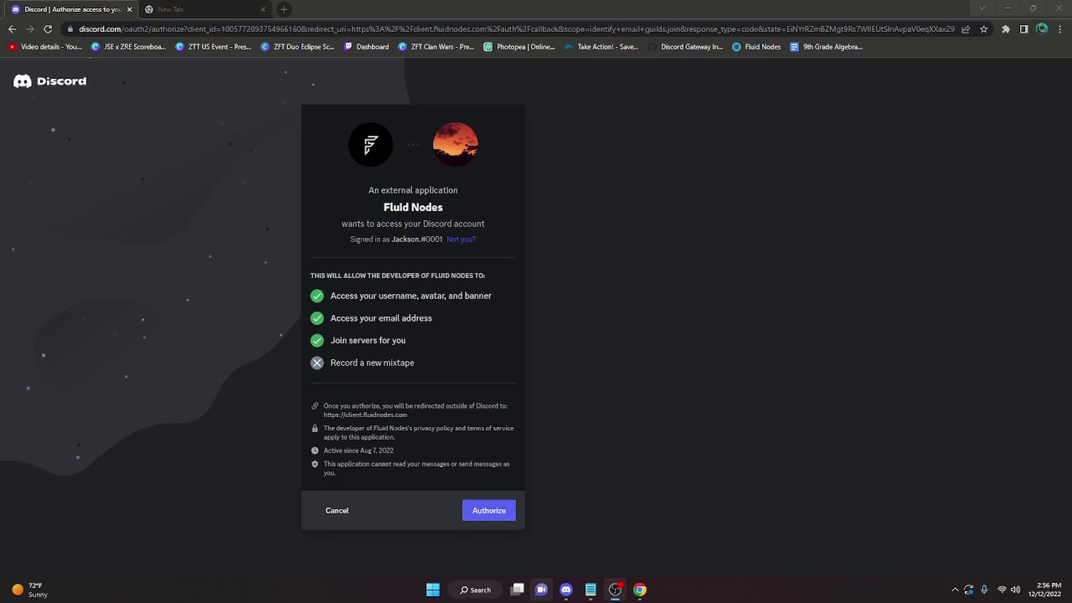
click(480, 505)
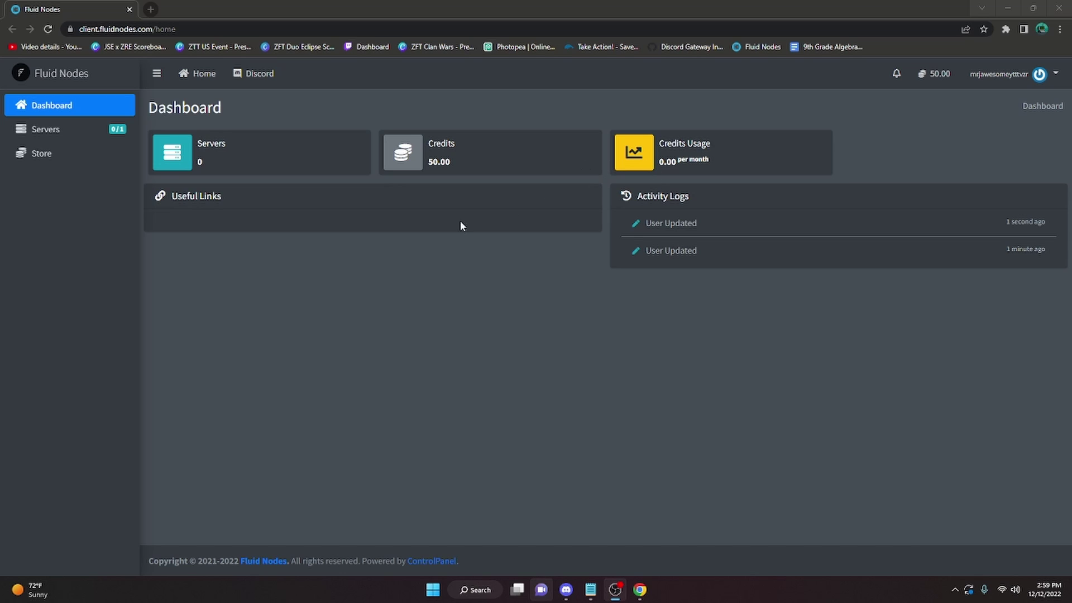
- Start creating a new server and name it 'Tutorial'
click(56, 133)
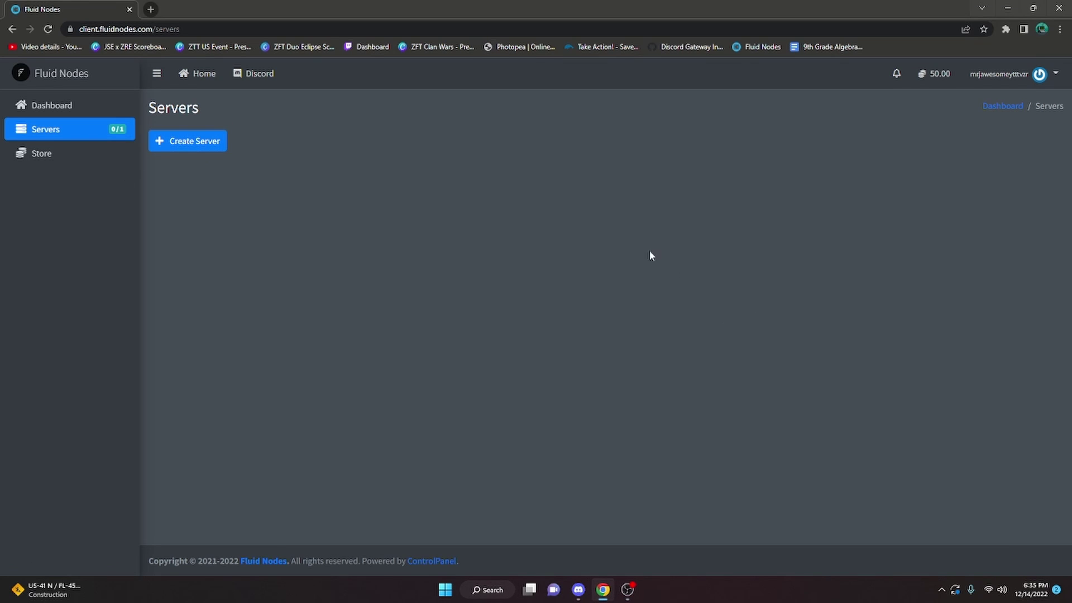
click(193, 147)
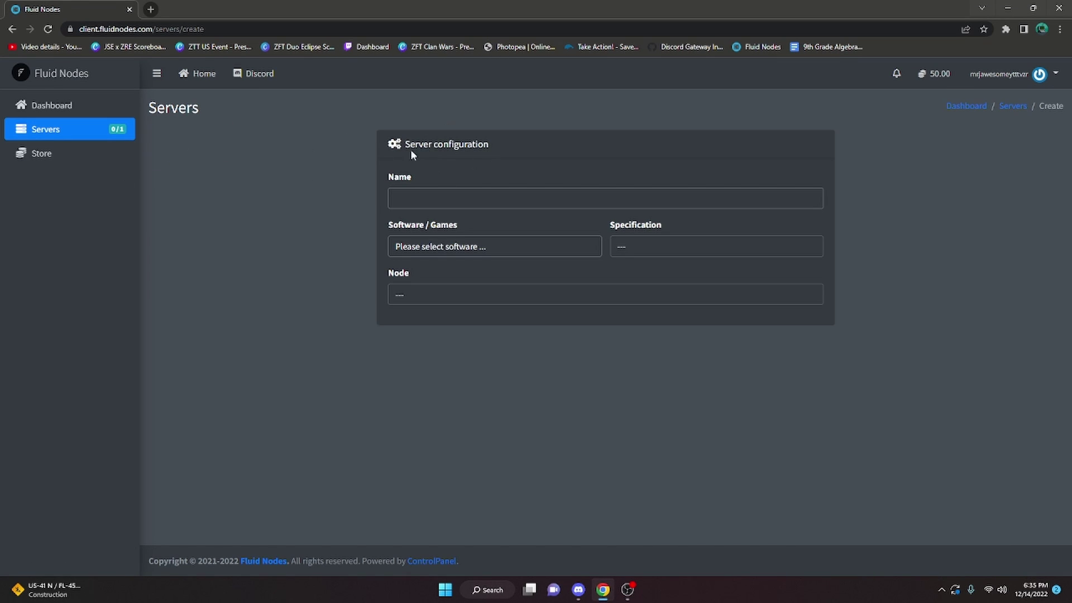
drag(382, 144, 491, 145)
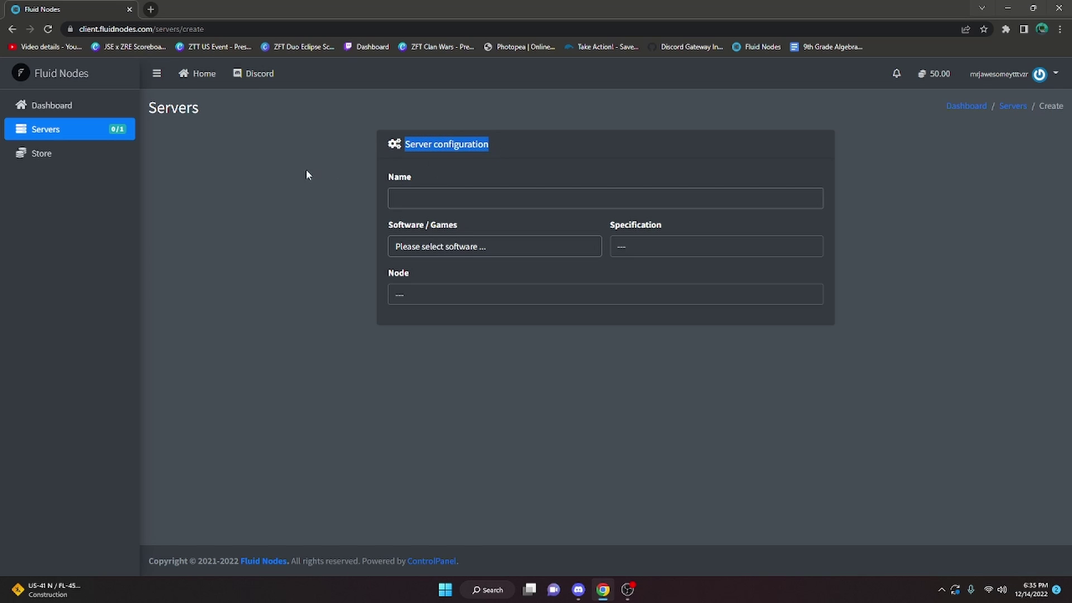
click(424, 191)
text(T)
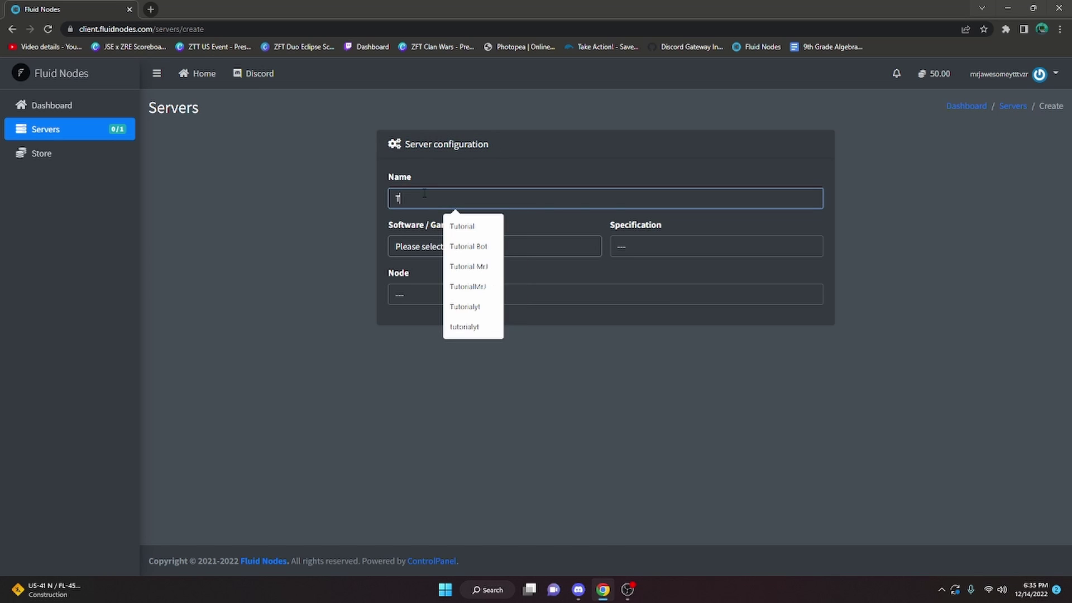
text(utorial)
- Choose Programming Languages software, Node JS specification and node2 (us.phx) as the node
drag(388, 223, 464, 226)
click(442, 248)
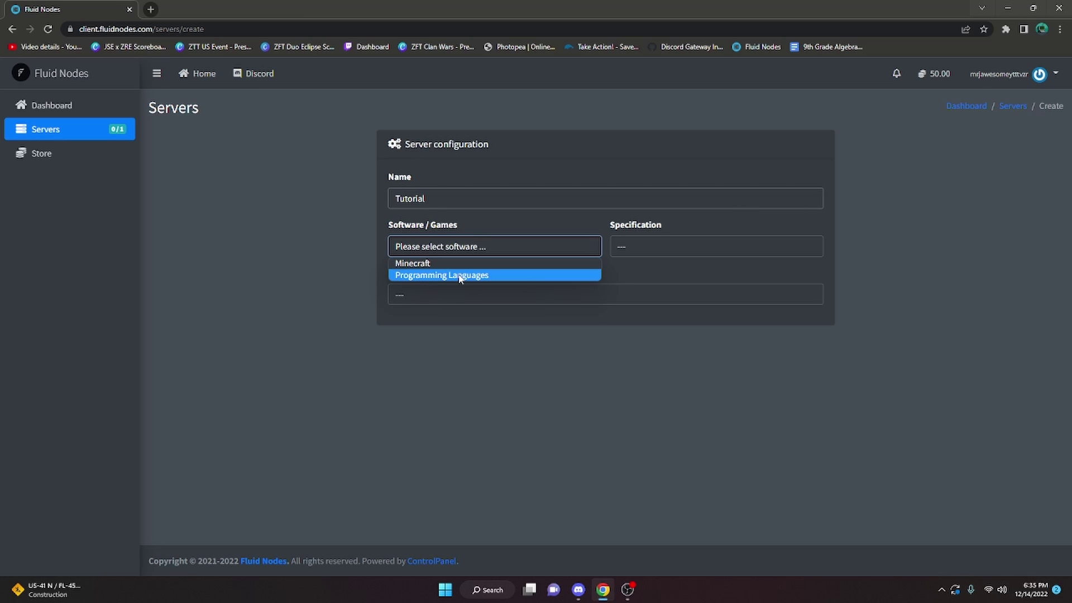
click(429, 276)
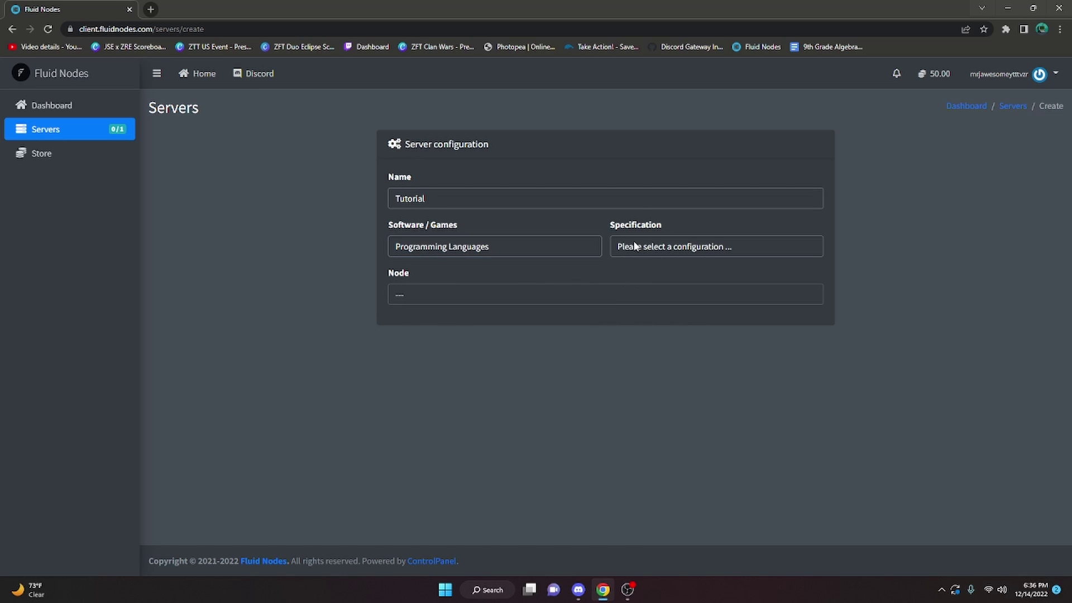
click(659, 247)
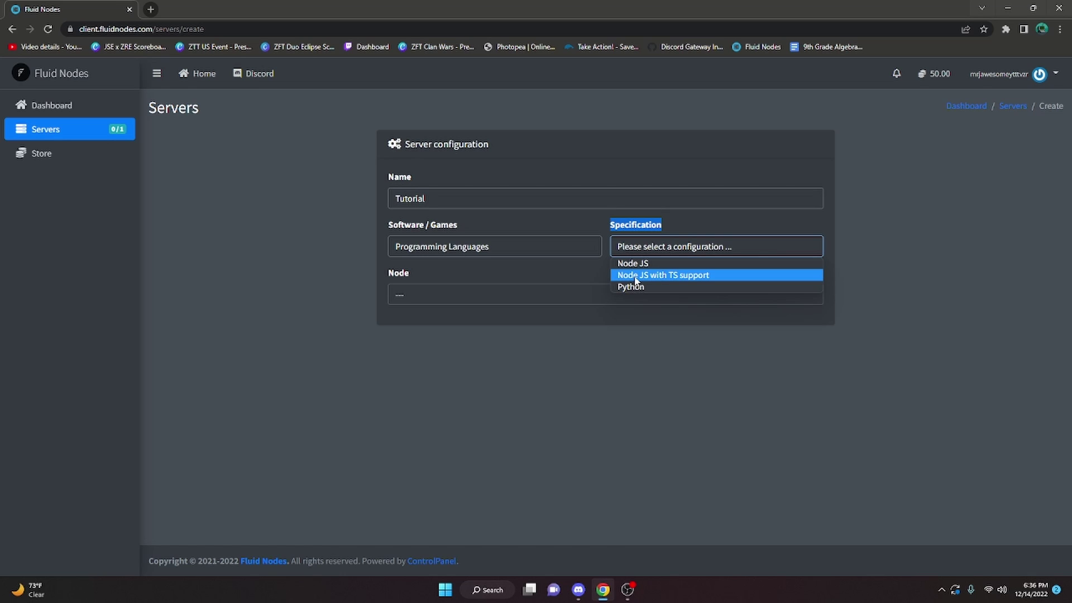
click(686, 263)
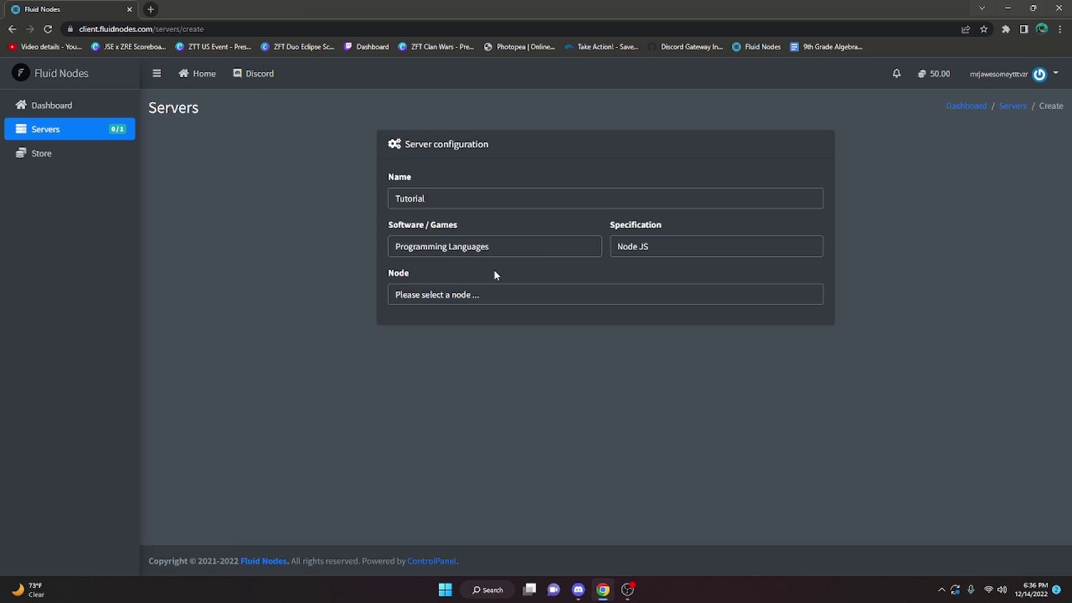
double_click(406, 273)
click(420, 294)
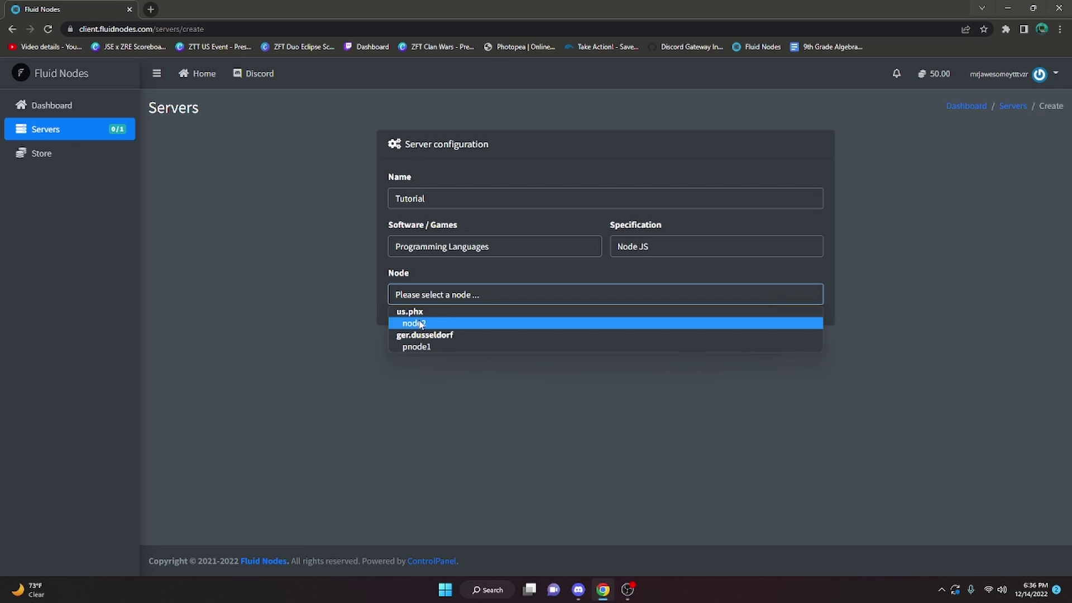
click(420, 323)
scroll(407, 307, down, 2)
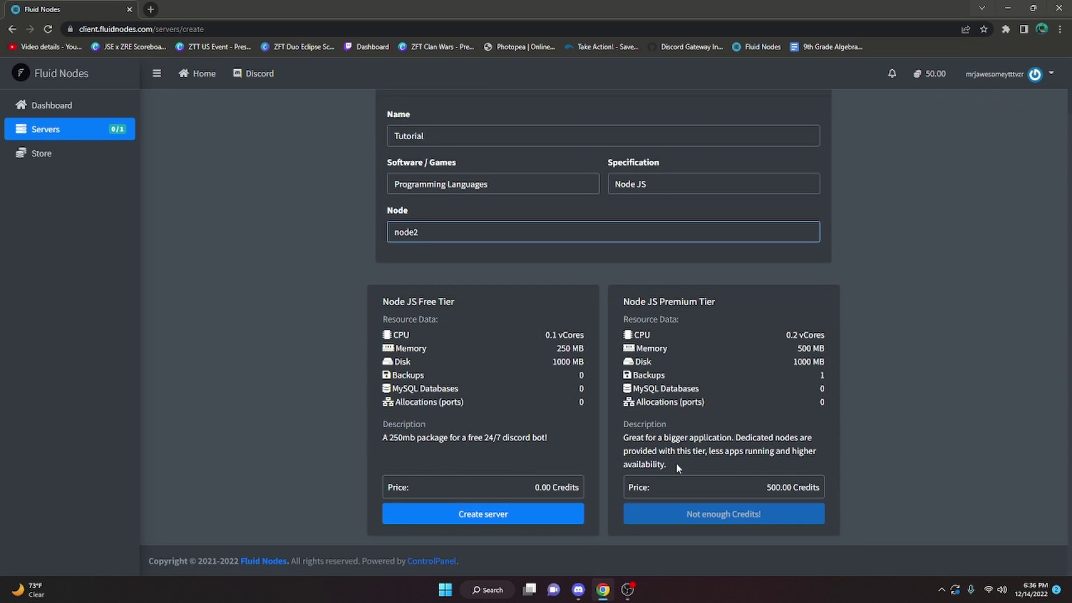
- Compare the Free and Premium Node JS tiers and create the server on the Free Tier
drag(384, 302, 419, 302)
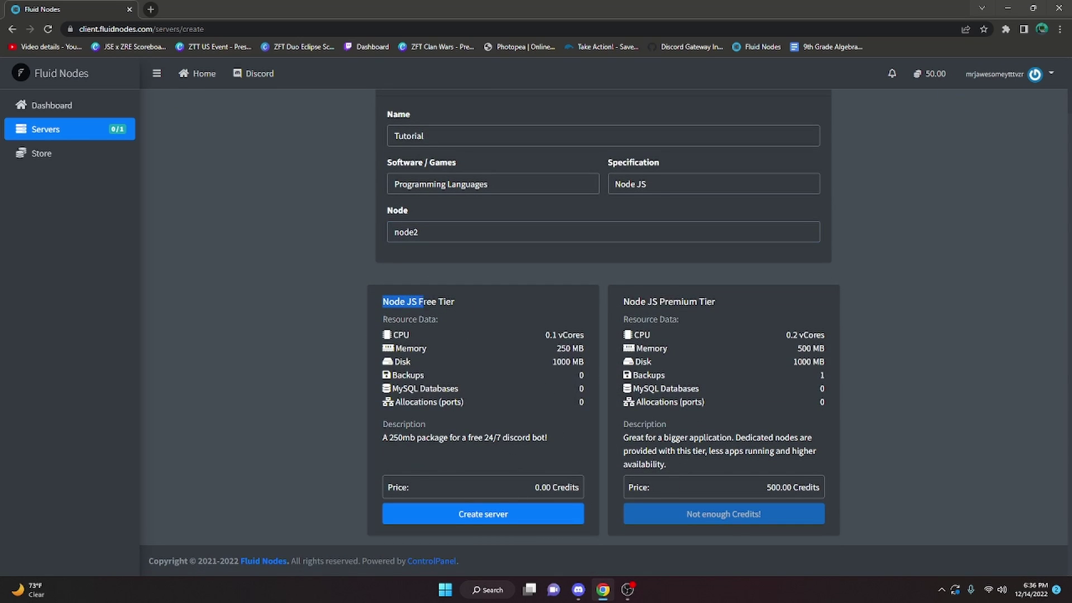
drag(629, 302, 712, 304)
click(711, 304)
drag(383, 301, 474, 349)
click(474, 350)
click(438, 511)
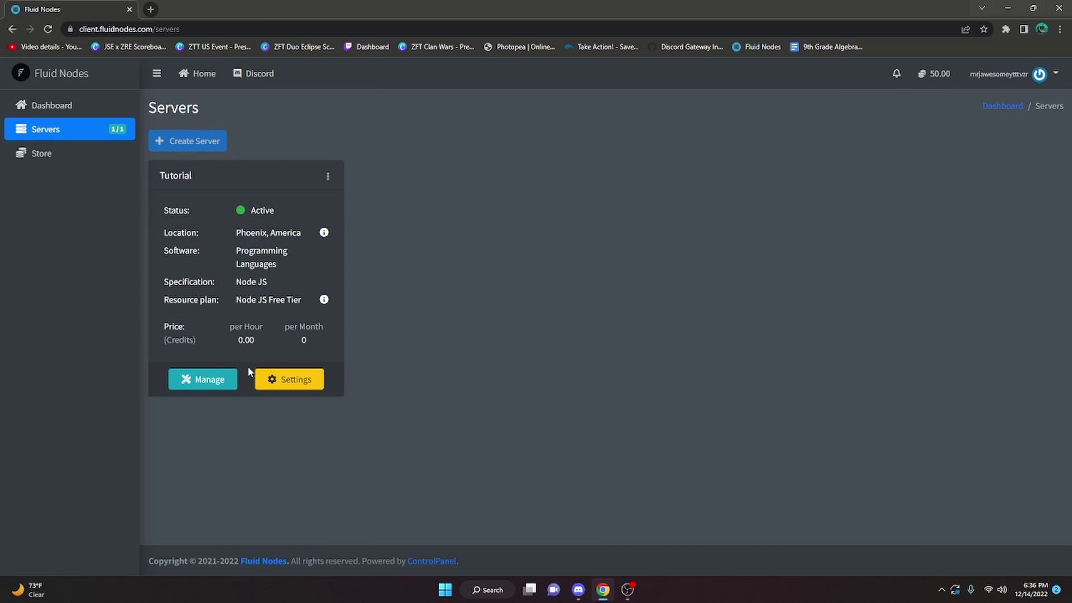
- Open the Tutorial server's management panel via Manage
click(205, 379)
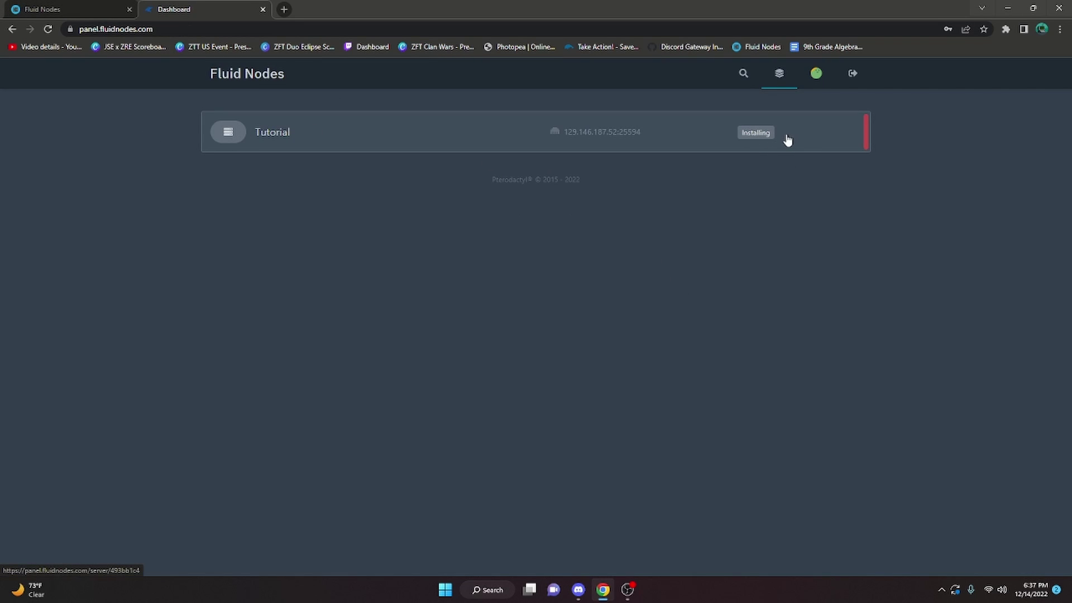
- Open the Tutorial server page, reload to check installation, and open its File Manager
click(560, 141)
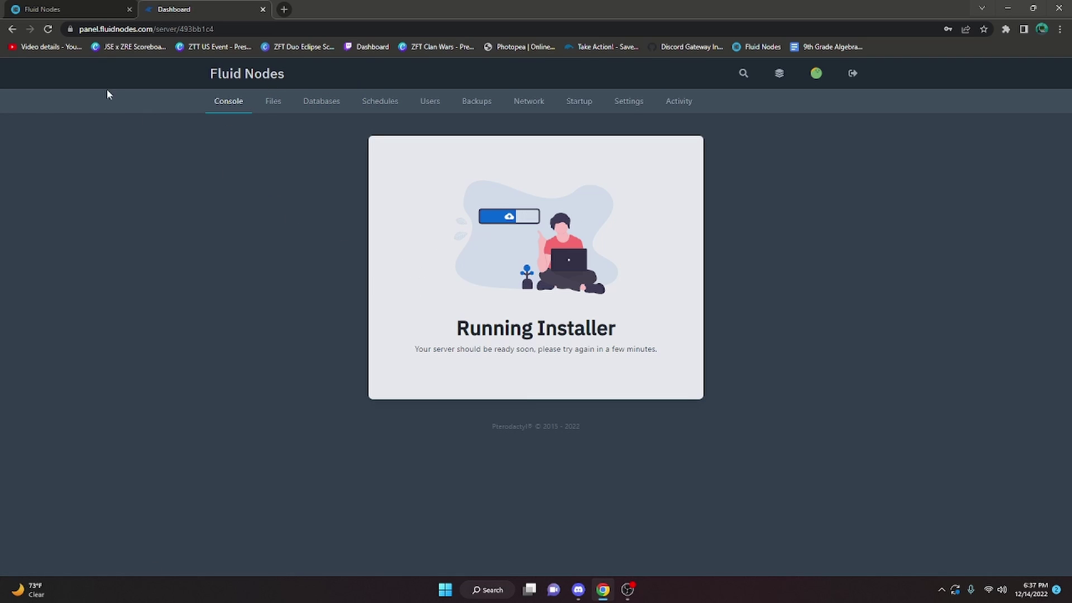
click(48, 28)
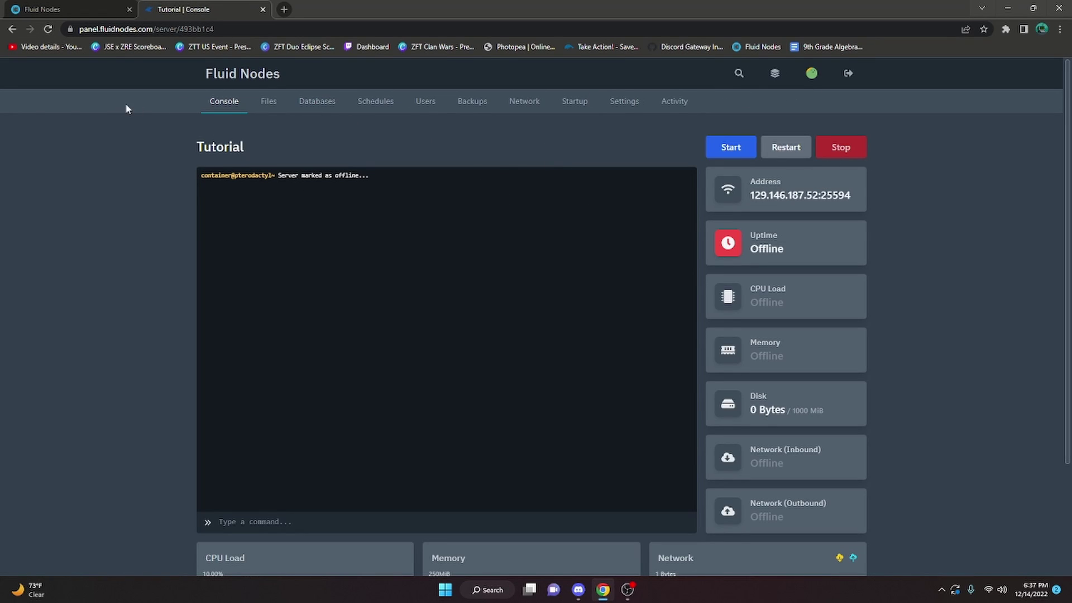
click(271, 101)
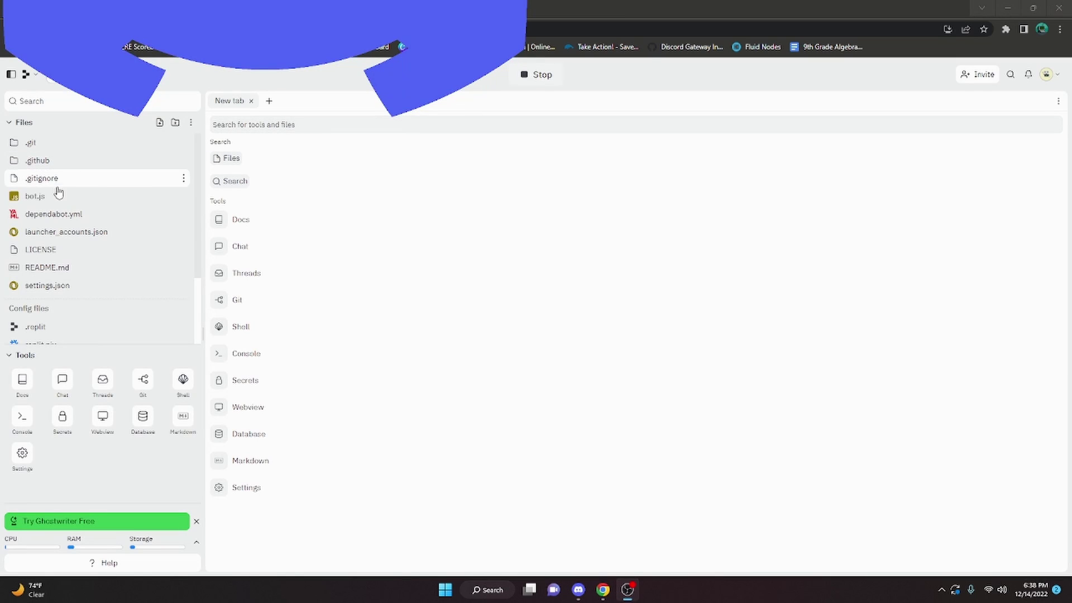
- Open settings.json in Replit and select bot.js through settings.json for file actions
scroll(67, 179, down, 1)
scroll(67, 179, up, 1)
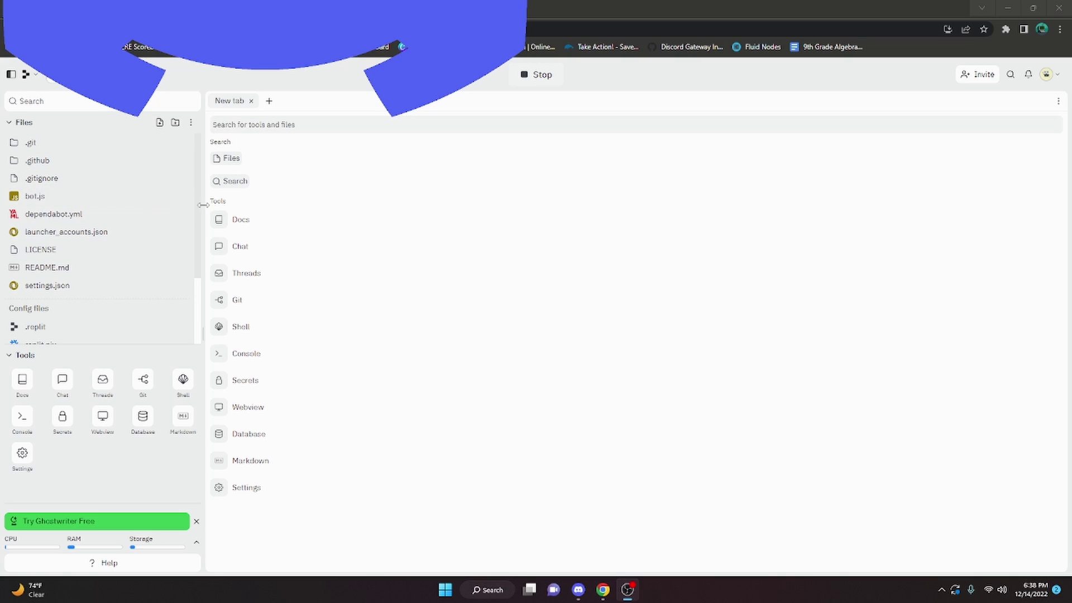
click(184, 196)
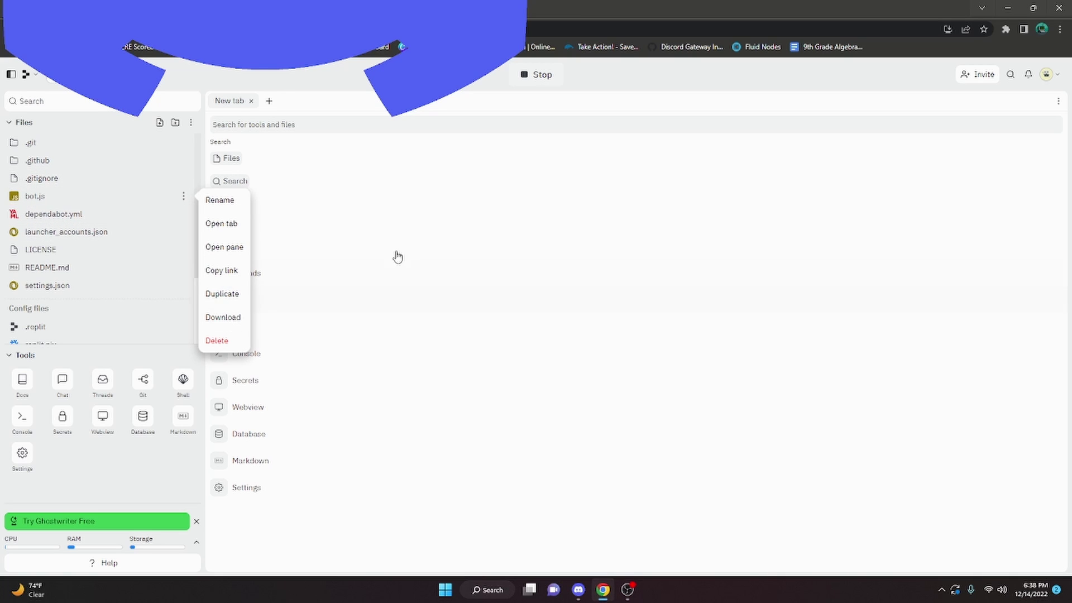
click(369, 268)
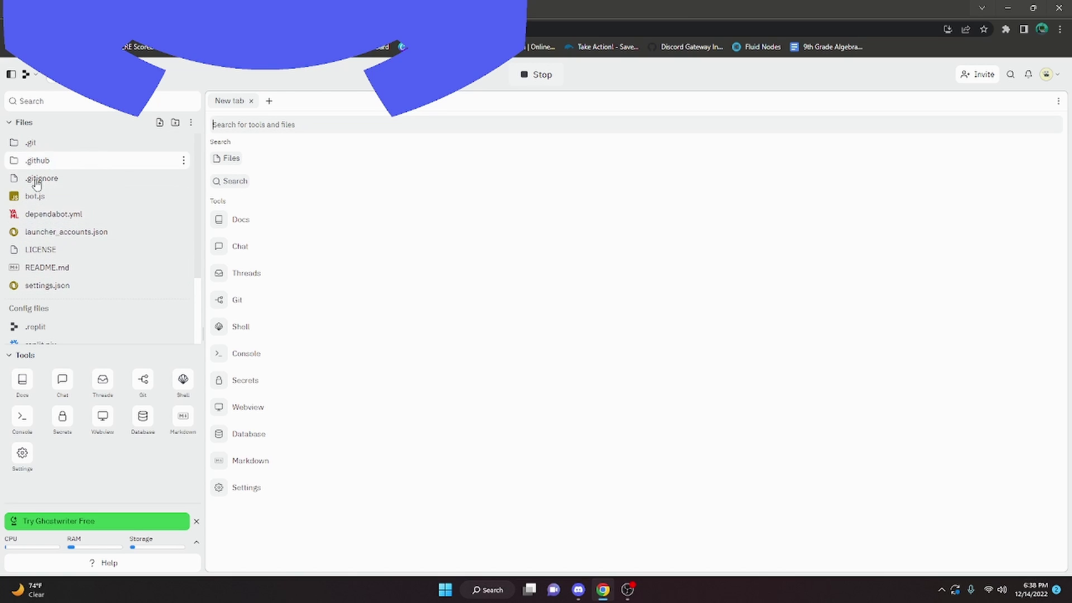
scroll(127, 234, down, 2)
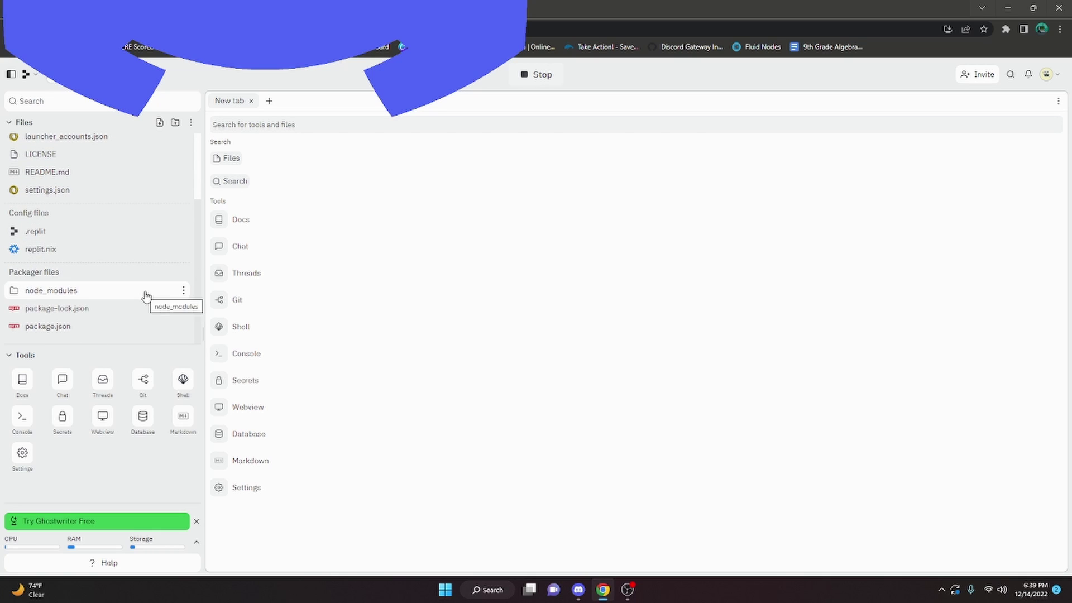
scroll(125, 268, up, 2)
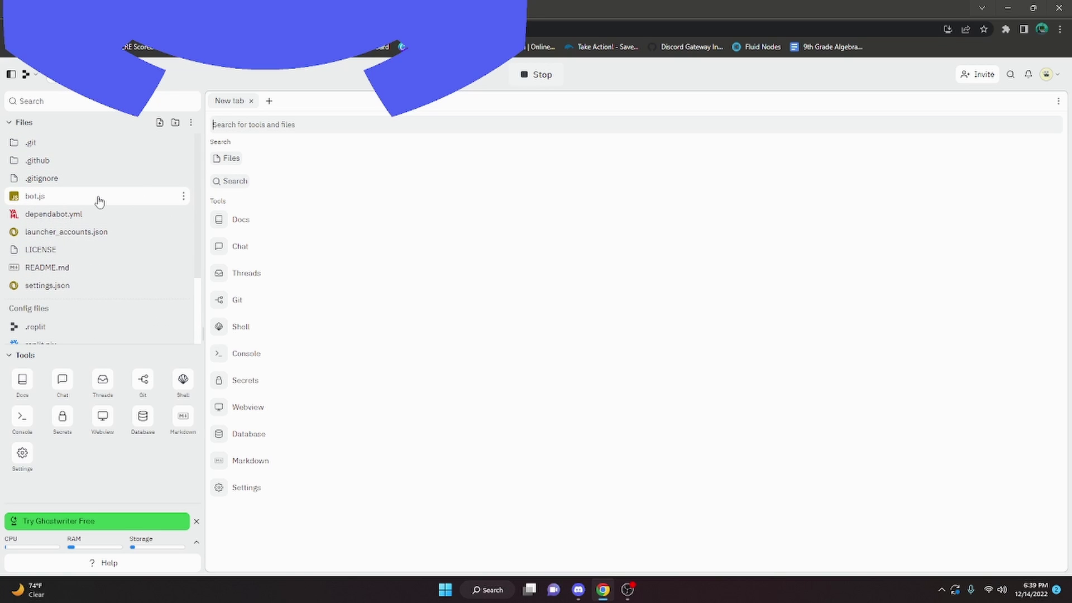
click(87, 296)
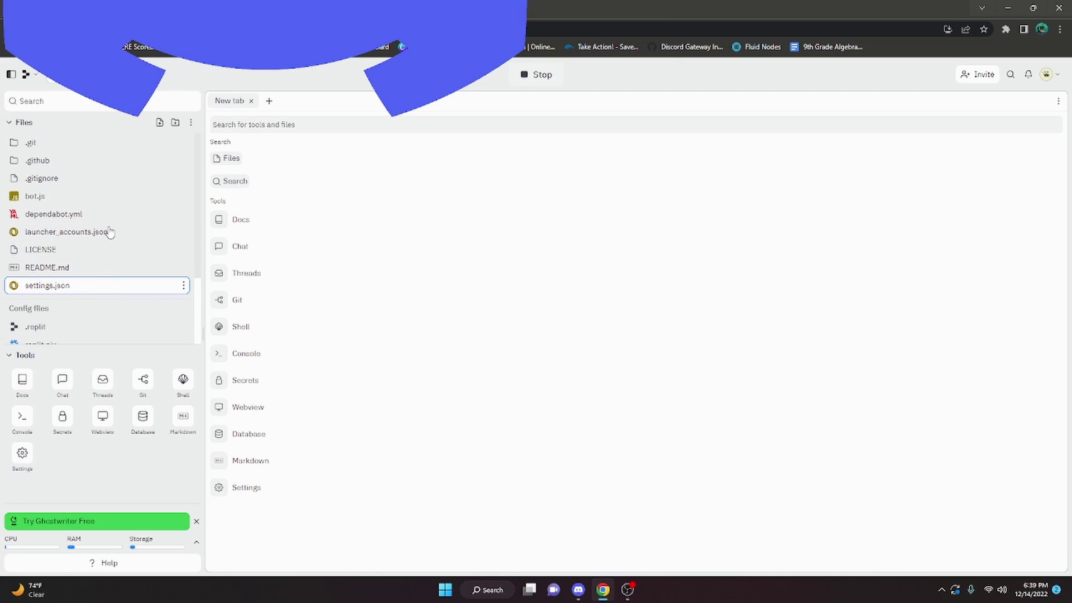
shift+click(180, 196)
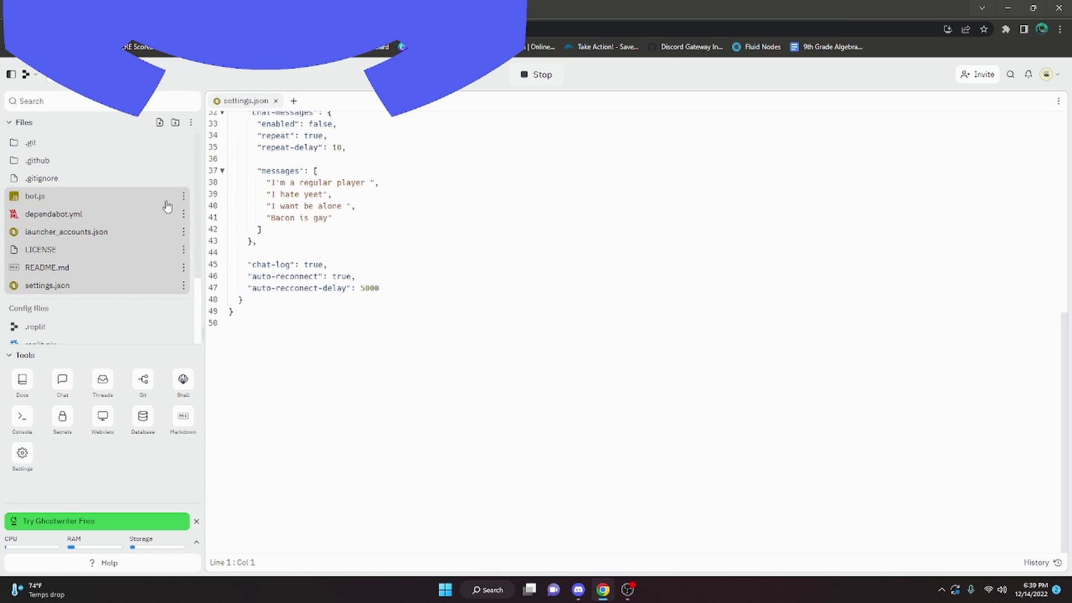
click(183, 196)
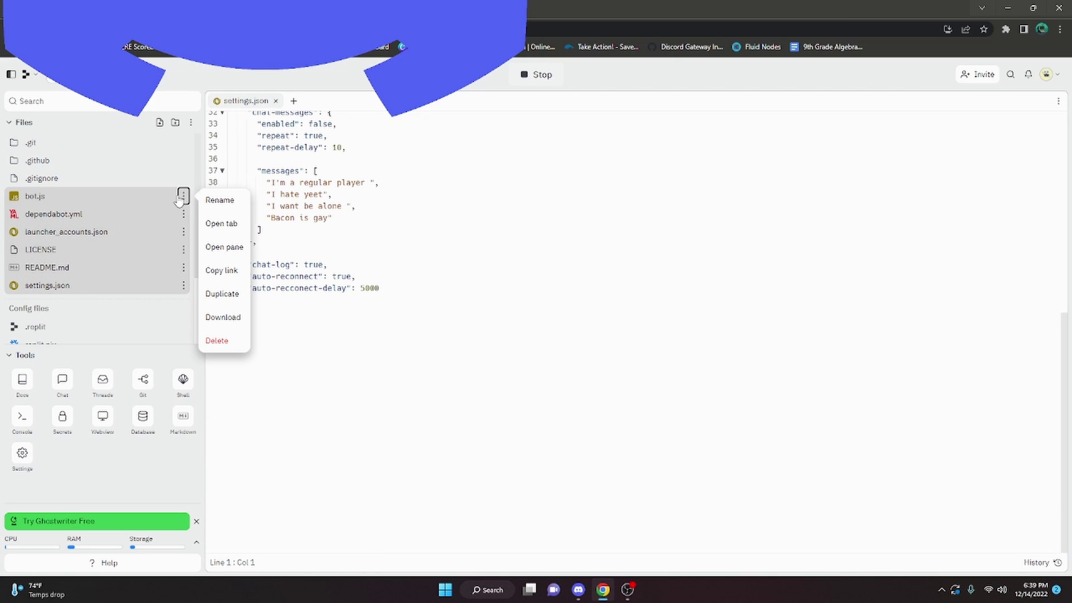
- Download the selected Replit files, allowing multiple downloads
click(220, 317)
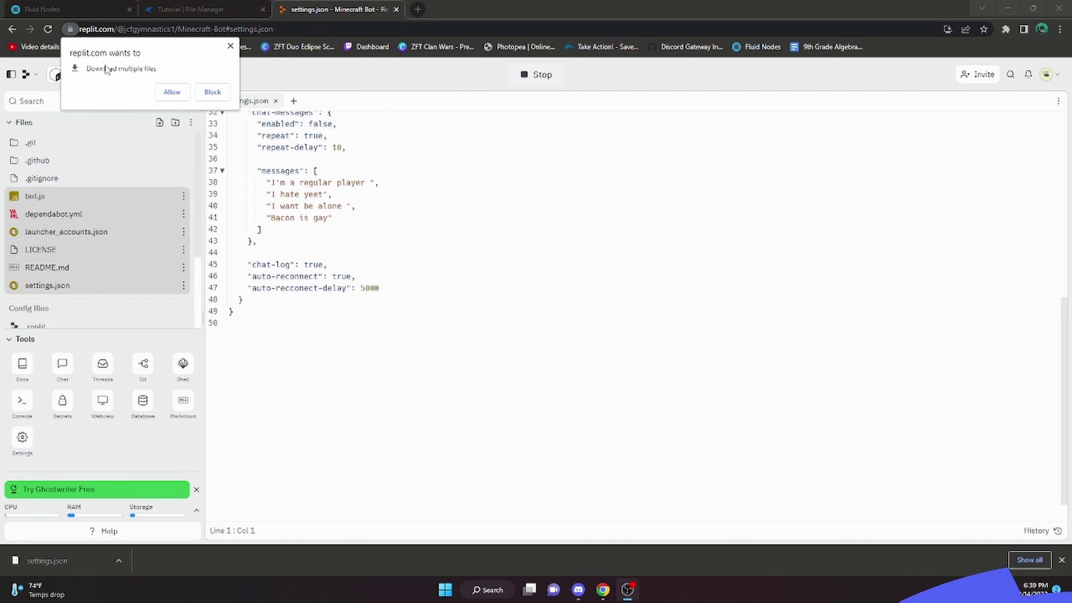
click(169, 92)
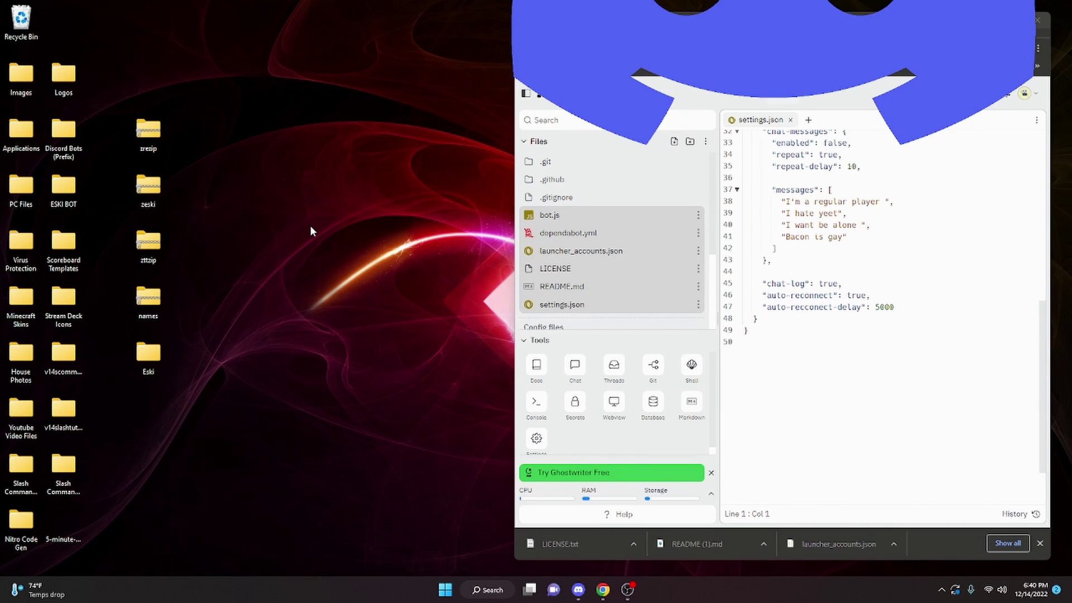
right_click(316, 228)
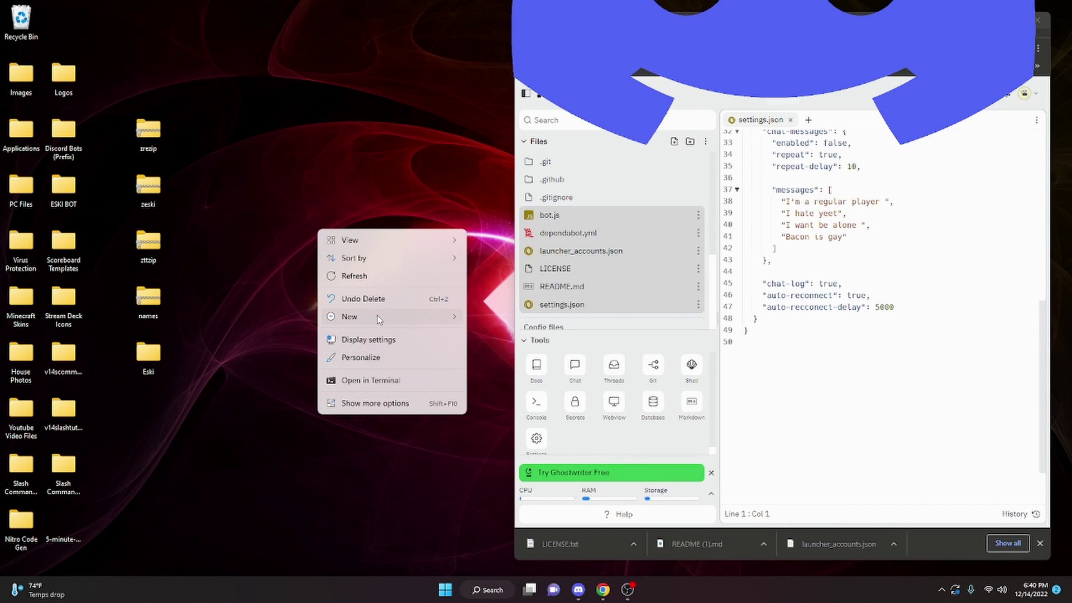
- Create a compressed zip folder named 'poaskdaspokdasp' on the desktop and open it
mouse_move(380, 316)
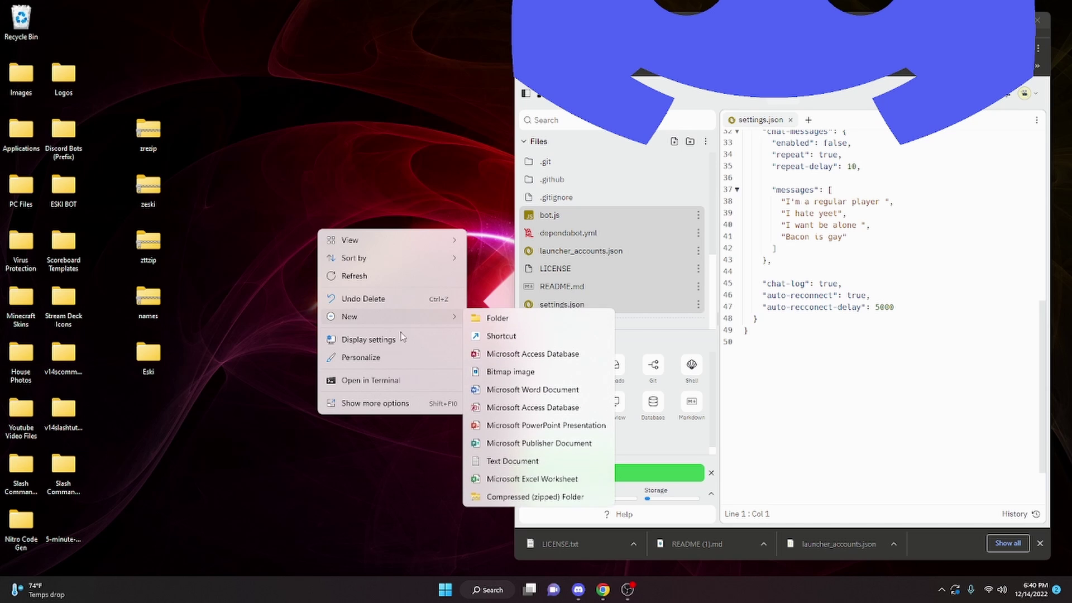
click(566, 498)
text(poaskdaspokdasp)
key(Return)
double_click(319, 246)
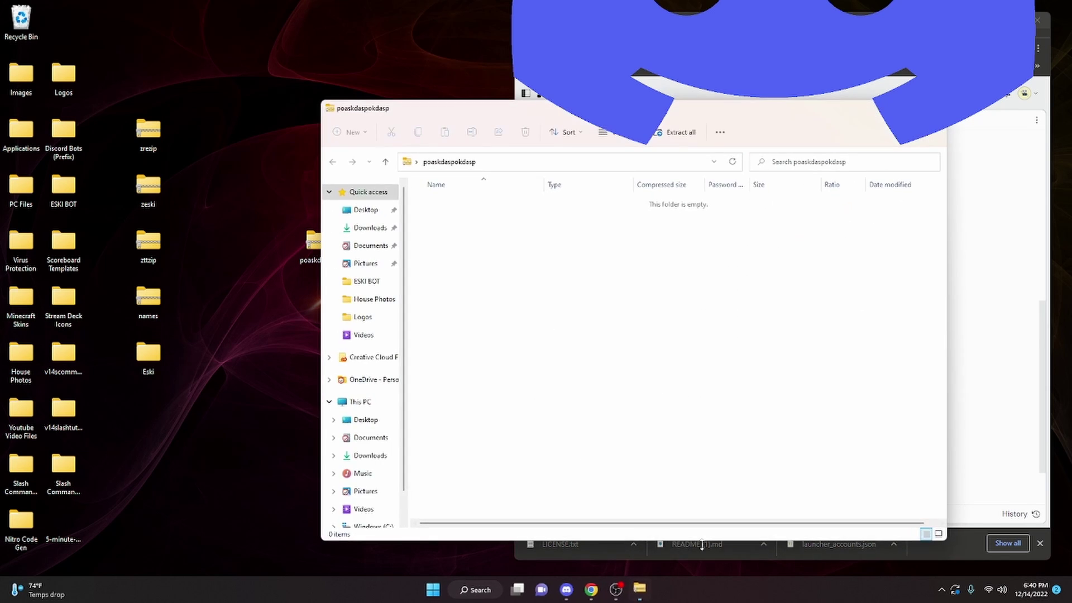
- Drag the downloaded launcher_accounts, README and LICENSE.txt files into the zip folder
drag(824, 115, 776, 51)
click(853, 556)
drag(580, 156, 446, 310)
drag(697, 543, 455, 273)
drag(560, 543, 417, 223)
click(487, 266)
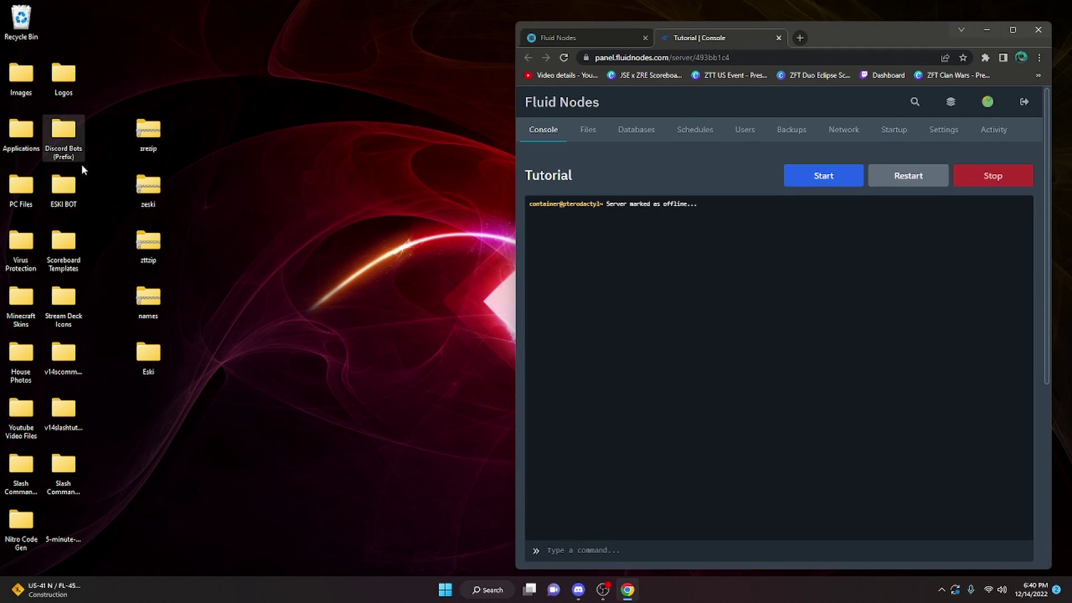
- Open the v14scommands folder and create a new desktop zip folder named 'tutorialzip'
double_click(67, 347)
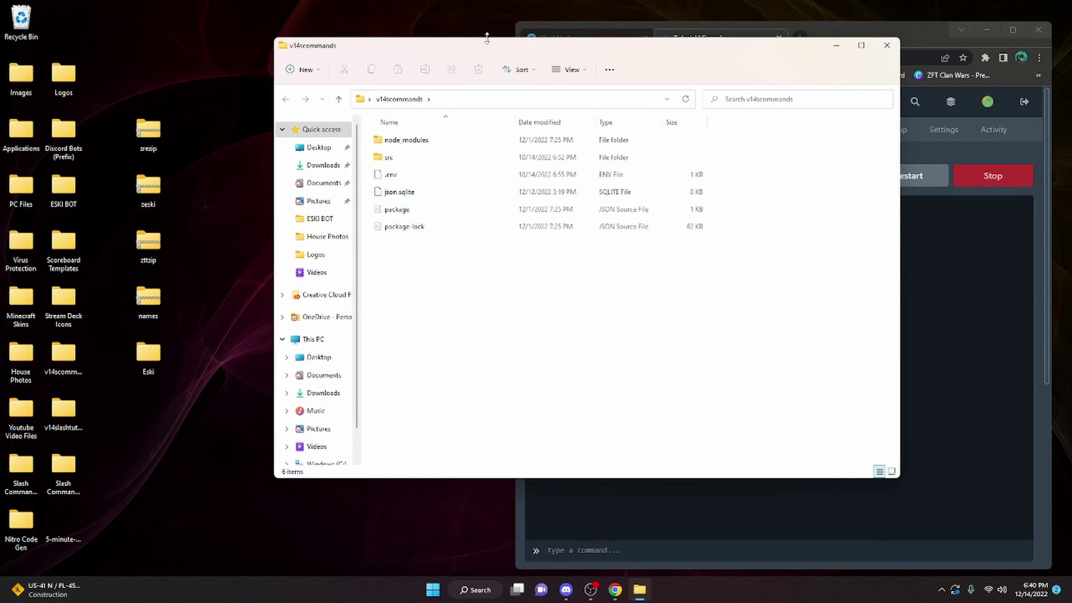
drag(490, 42, 571, 50)
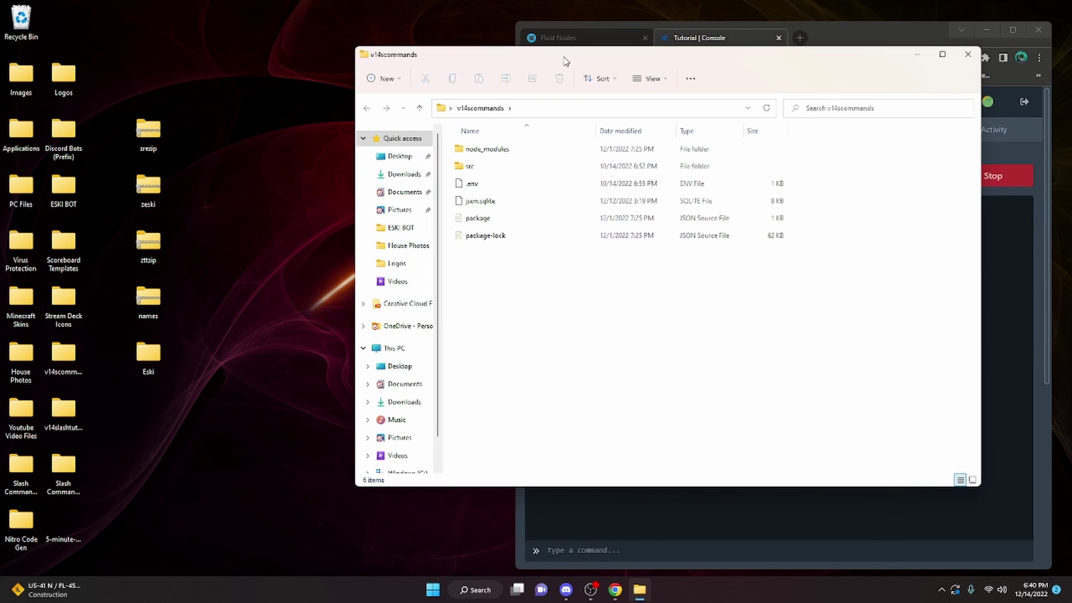
right_click(250, 223)
mouse_move(315, 316)
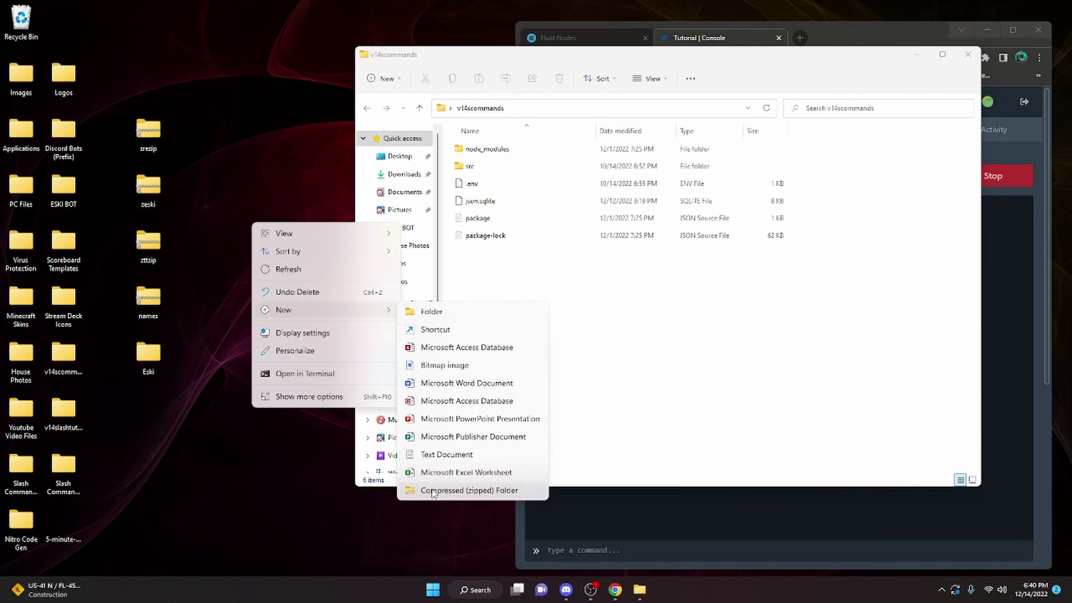
click(440, 491)
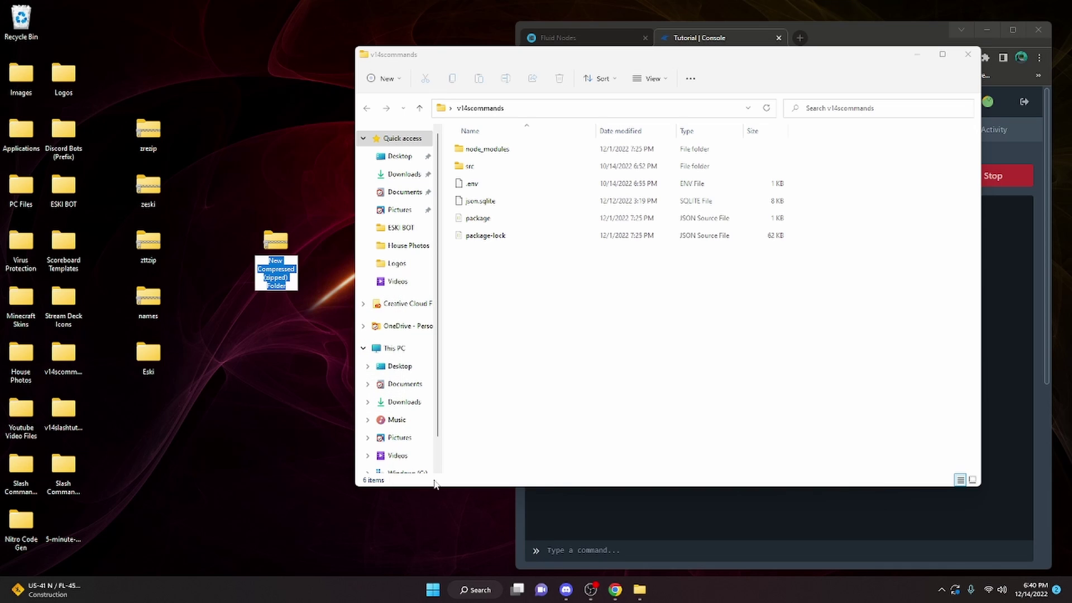
text(tutorialzip)
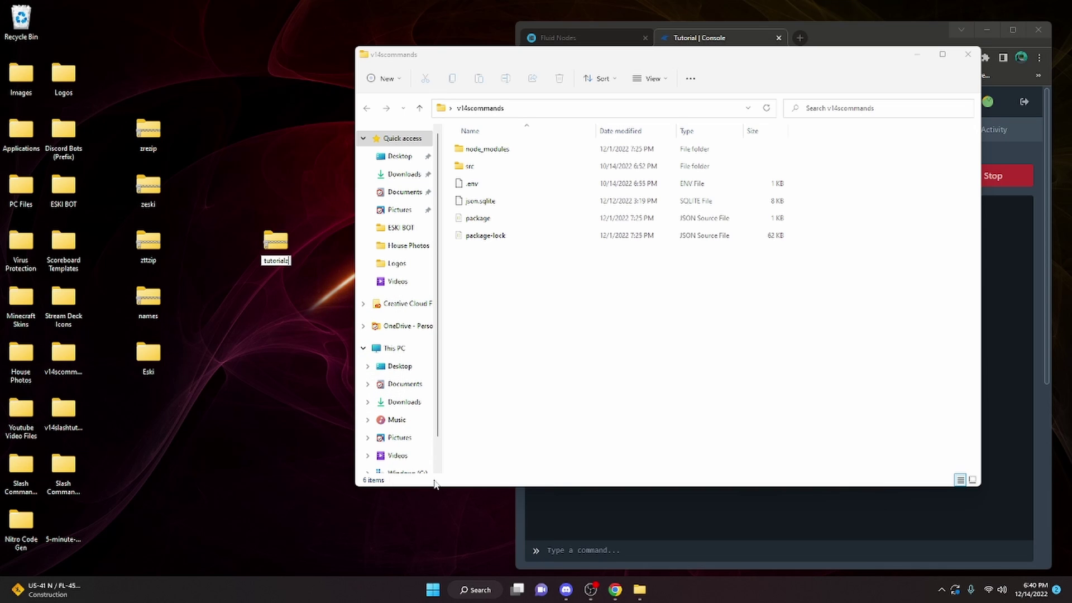
key(Return)
- Copy src, .env, json.sqlite, package and package-lock into tutorialzip, leaving out node_modules
double_click(275, 241)
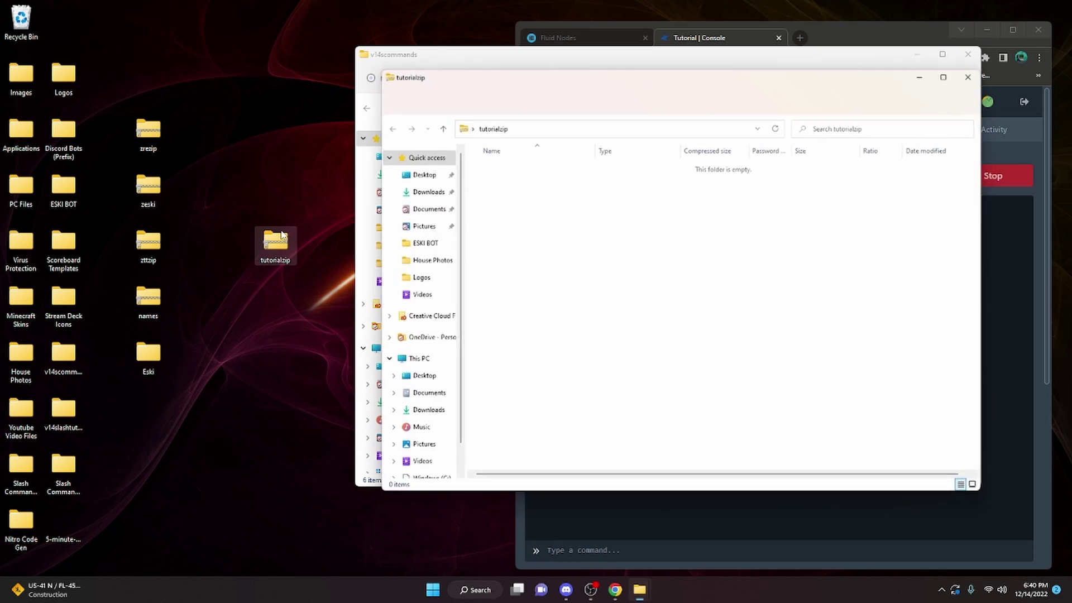
drag(724, 154, 736, 147)
drag(514, 291, 494, 170)
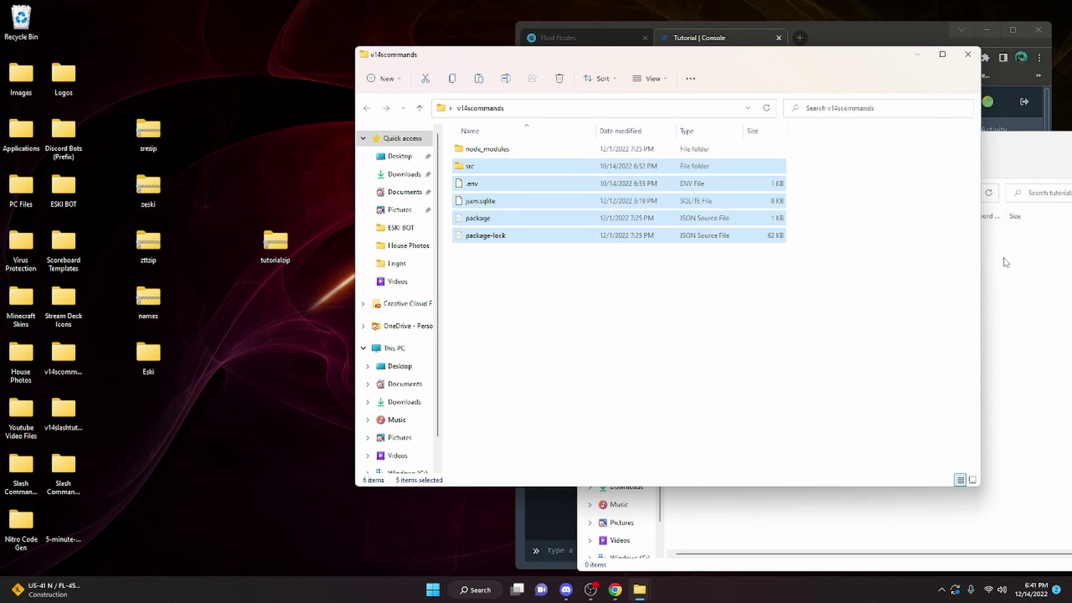
click(1024, 274)
key(ctrl+v)
- Clear the selections, close the tutorialzip and v14scommands windows, and maximize the browser
click(476, 263)
click(508, 150)
click(550, 291)
click(1005, 252)
click(826, 346)
drag(775, 144, 525, 110)
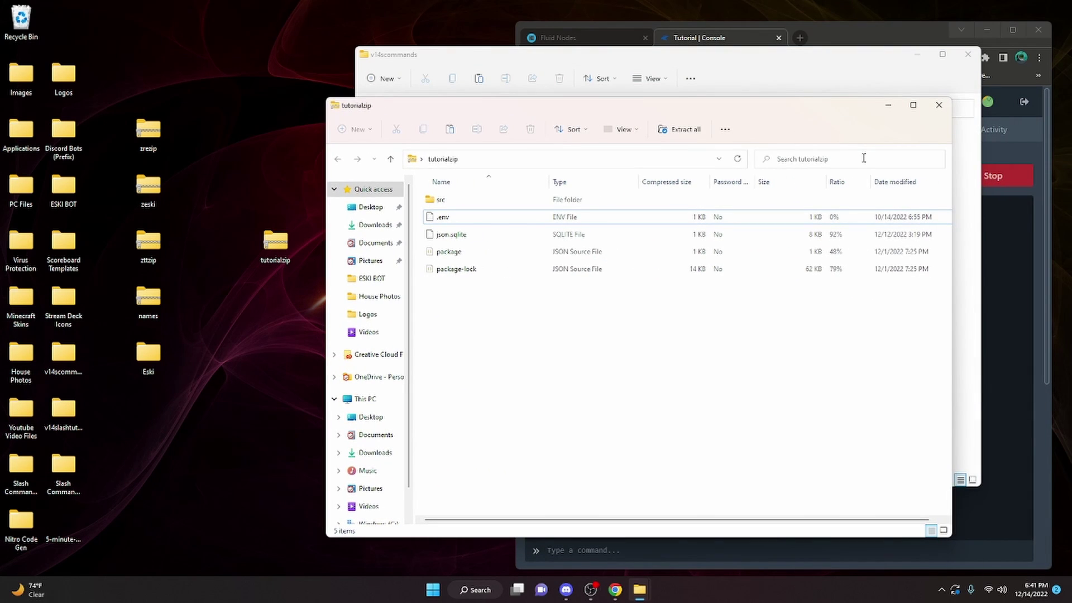
click(939, 104)
click(967, 54)
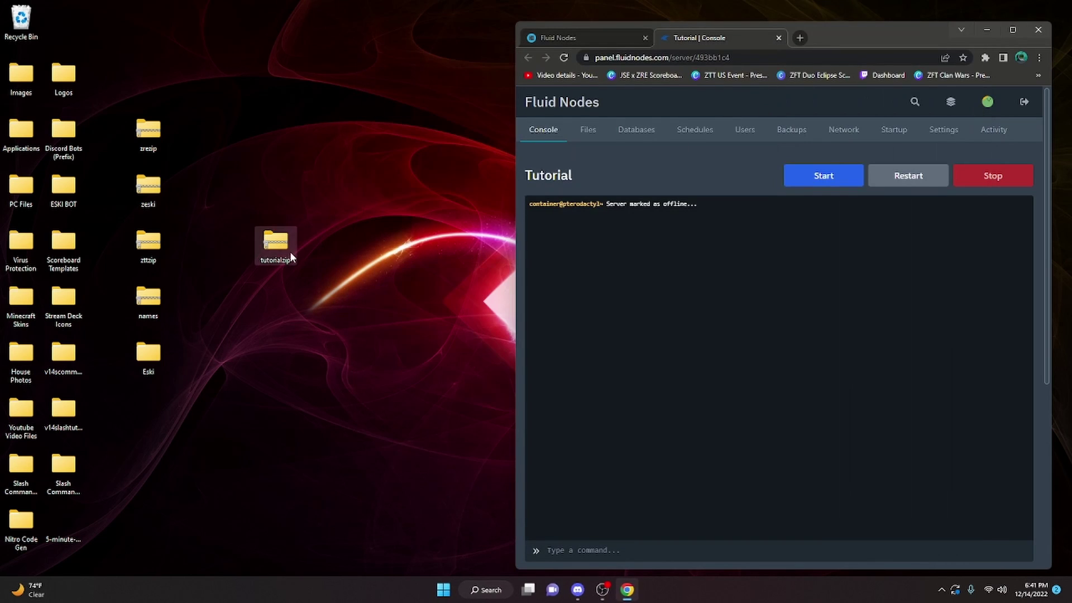
key(super+Up)
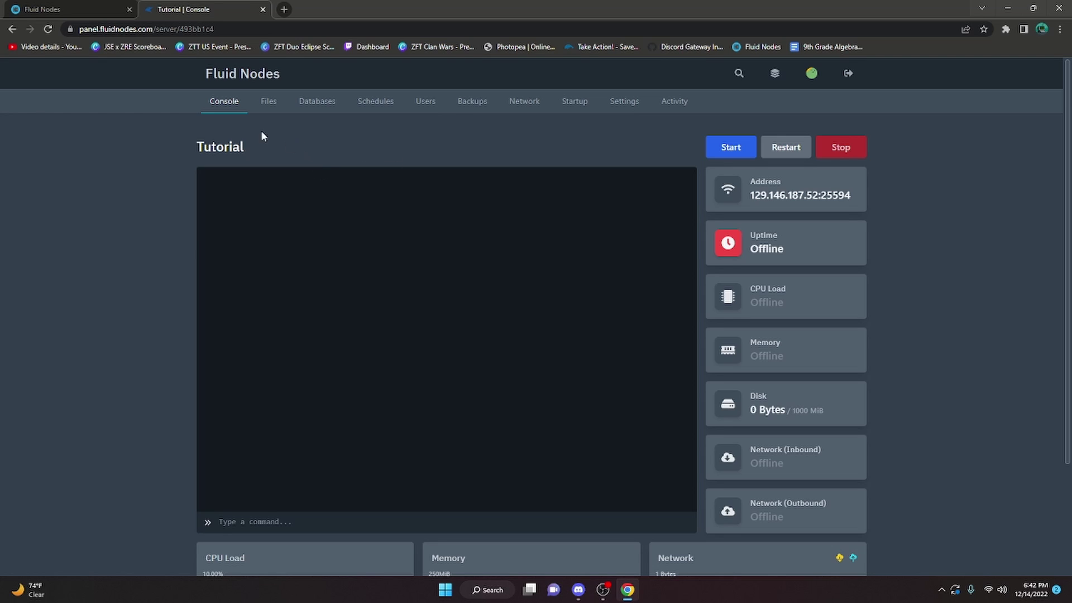
- In the Files tab, drag tutorialzip from the desktop into the empty home/container folder
click(267, 101)
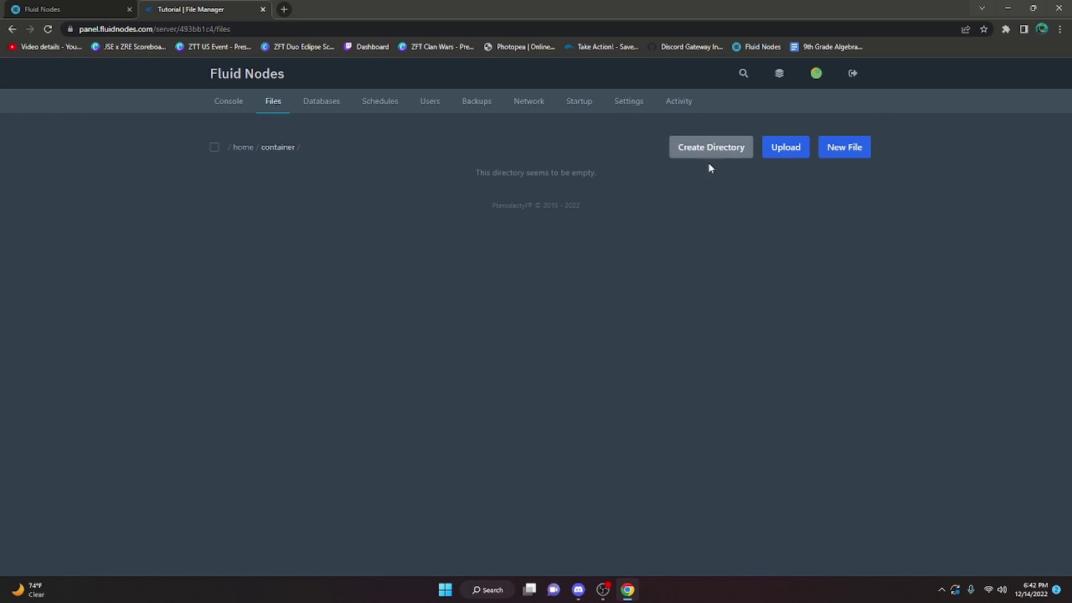
drag(482, 4, 778, 19)
drag(272, 247, 594, 280)
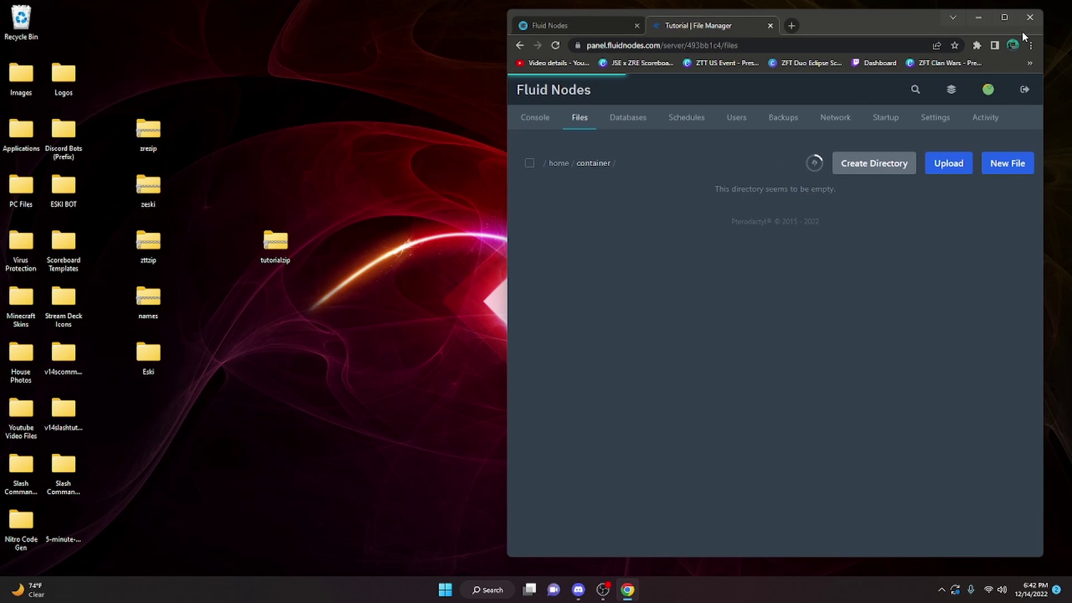
click(1004, 17)
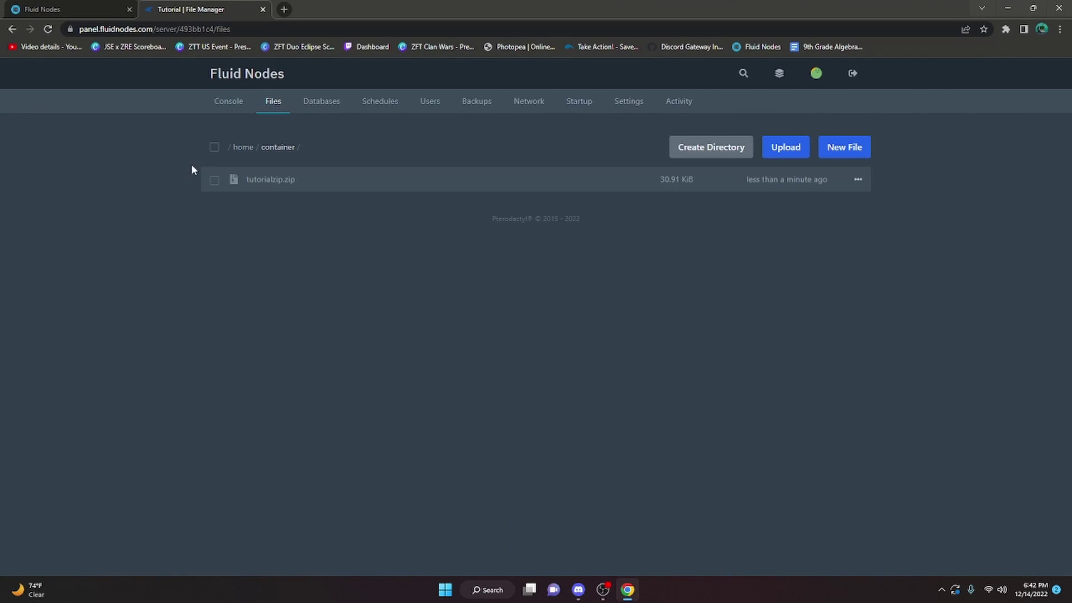
- Unarchive tutorialzip.zip, then delete the zip, leaving src, .env, json.sqlite and package files
click(857, 181)
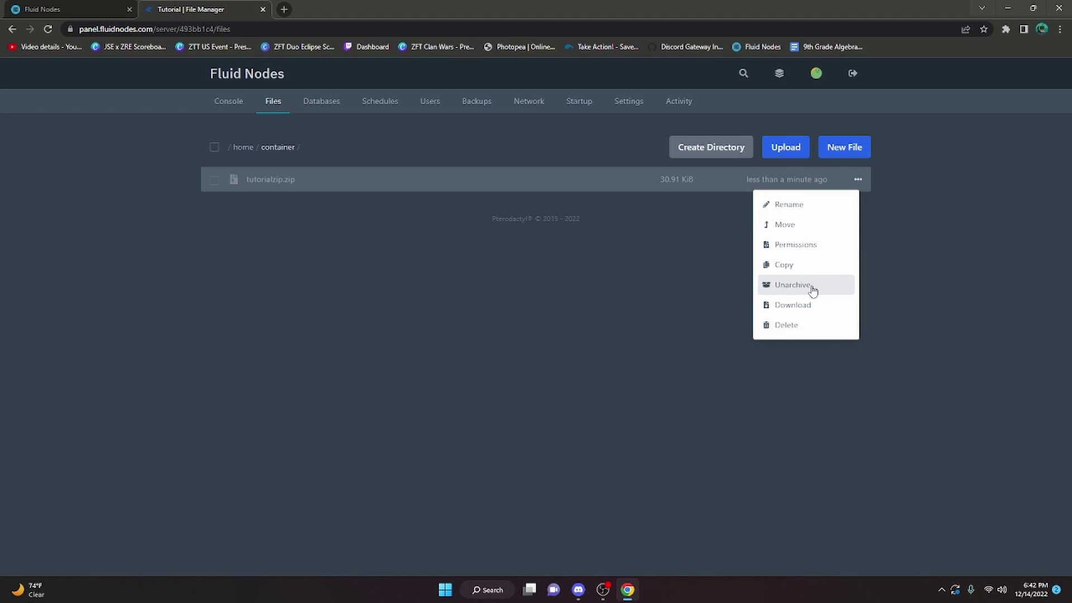
click(813, 291)
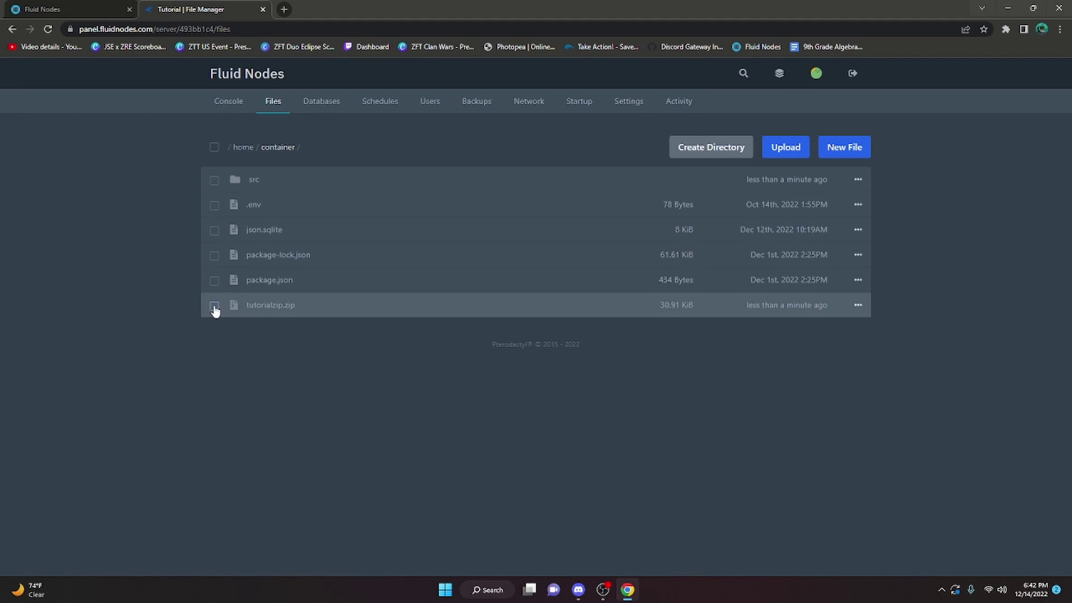
click(214, 306)
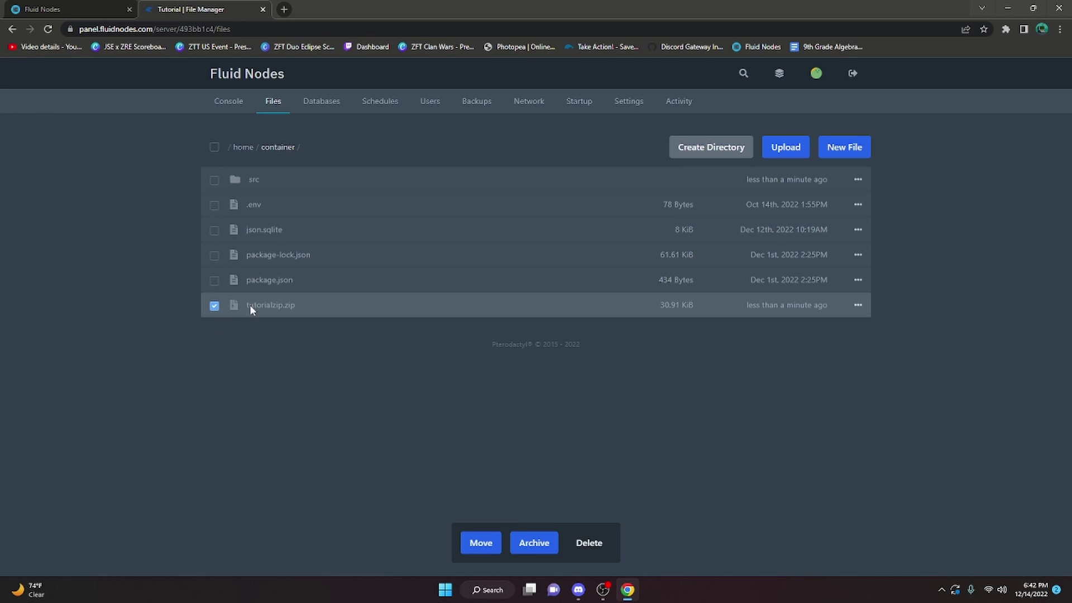
click(589, 542)
click(660, 361)
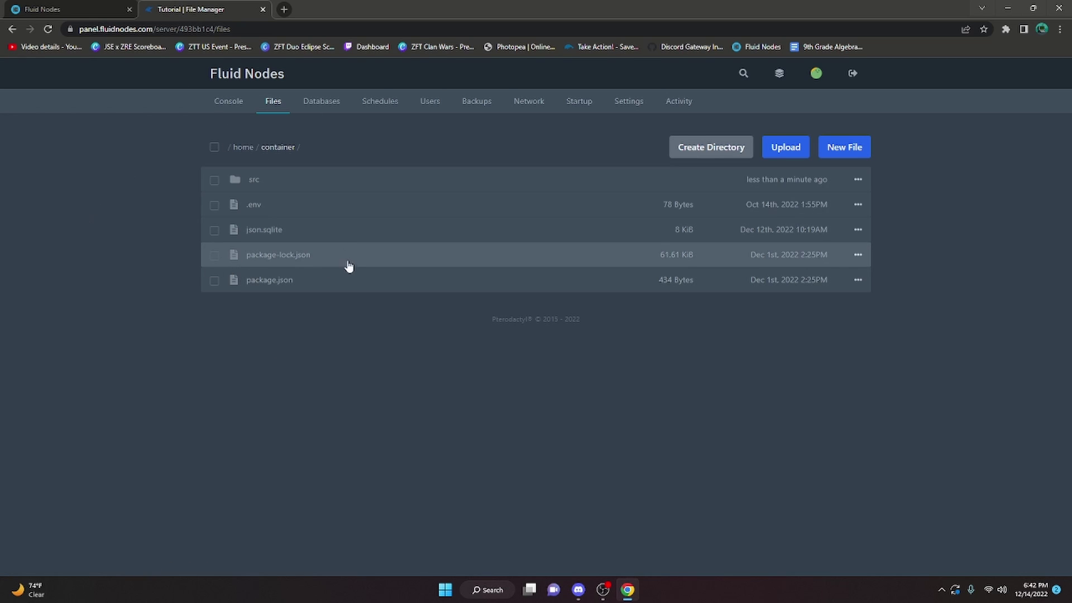
click(601, 105)
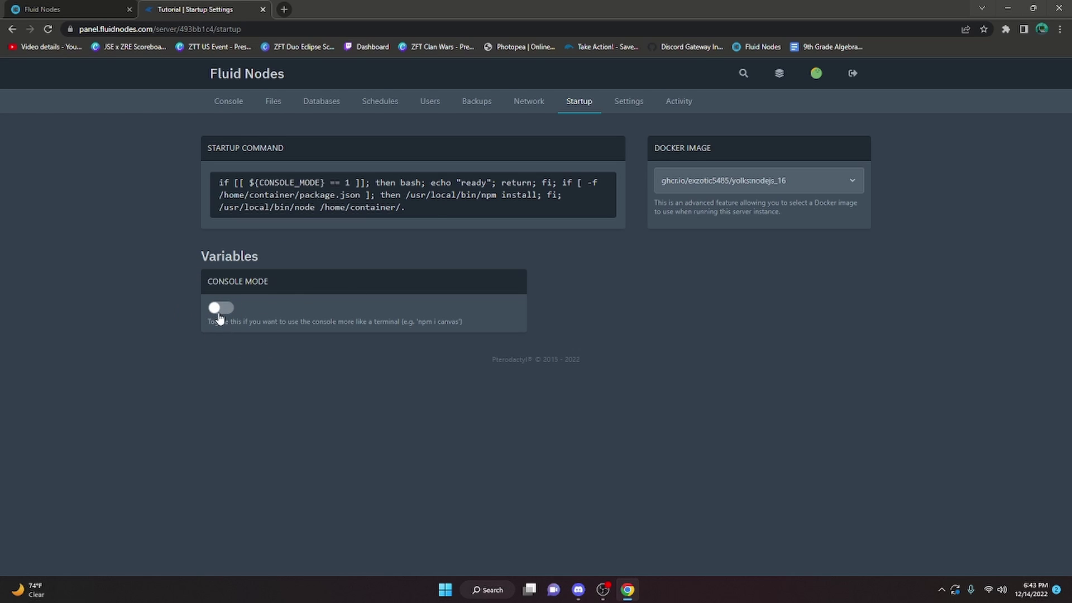
- Go from the Startup tab back to the Tutorial server's Console page
click(236, 107)
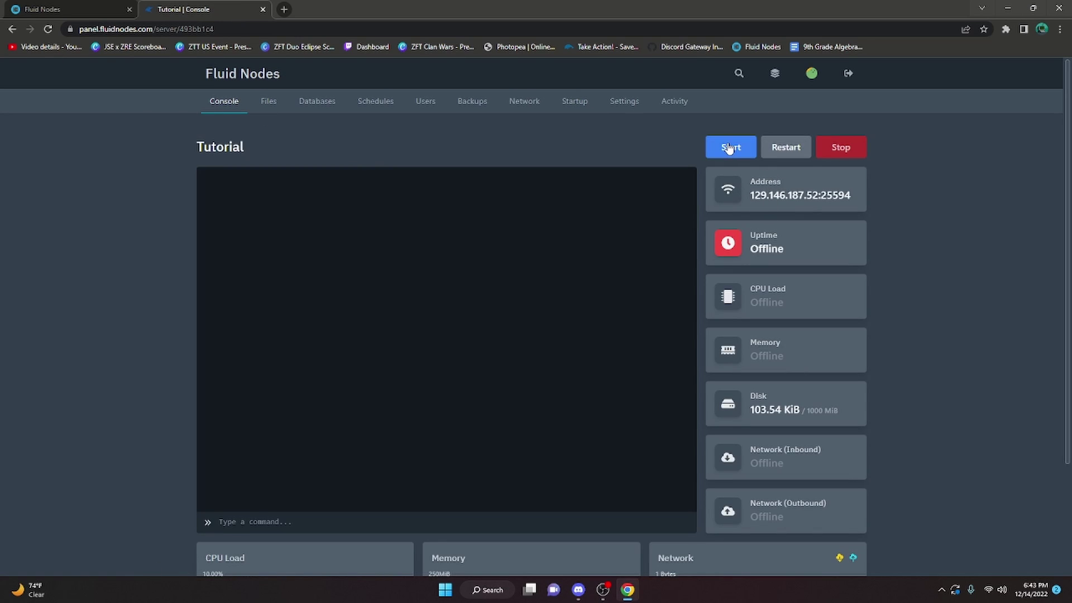
- Start the Tutorial server and follow the log through 90 packages installed to Ready!
click(728, 147)
drag(376, 261, 177, 173)
double_click(351, 245)
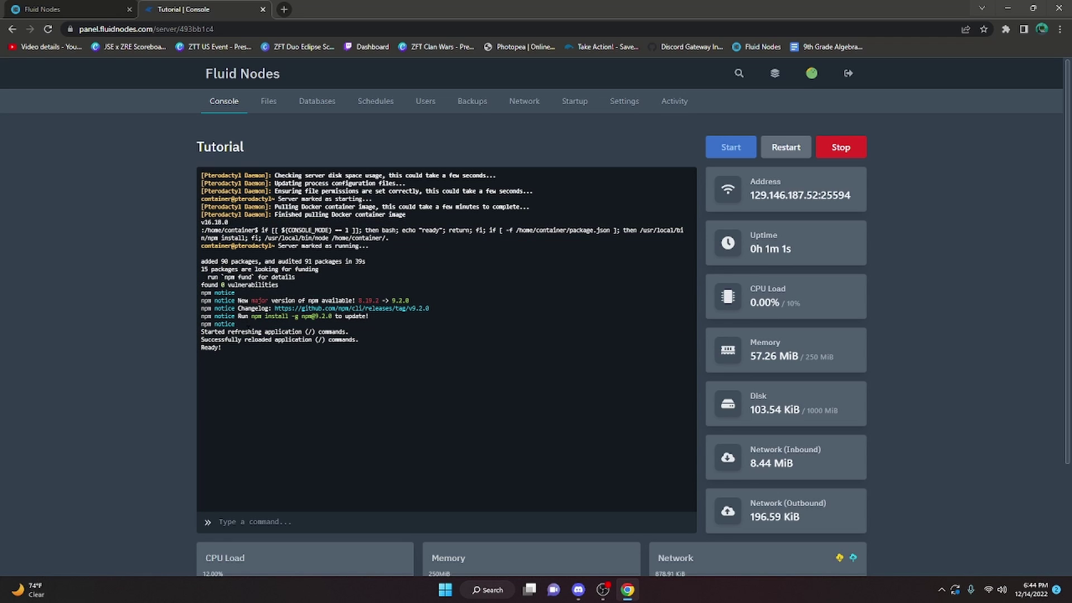
drag(241, 323, 306, 308)
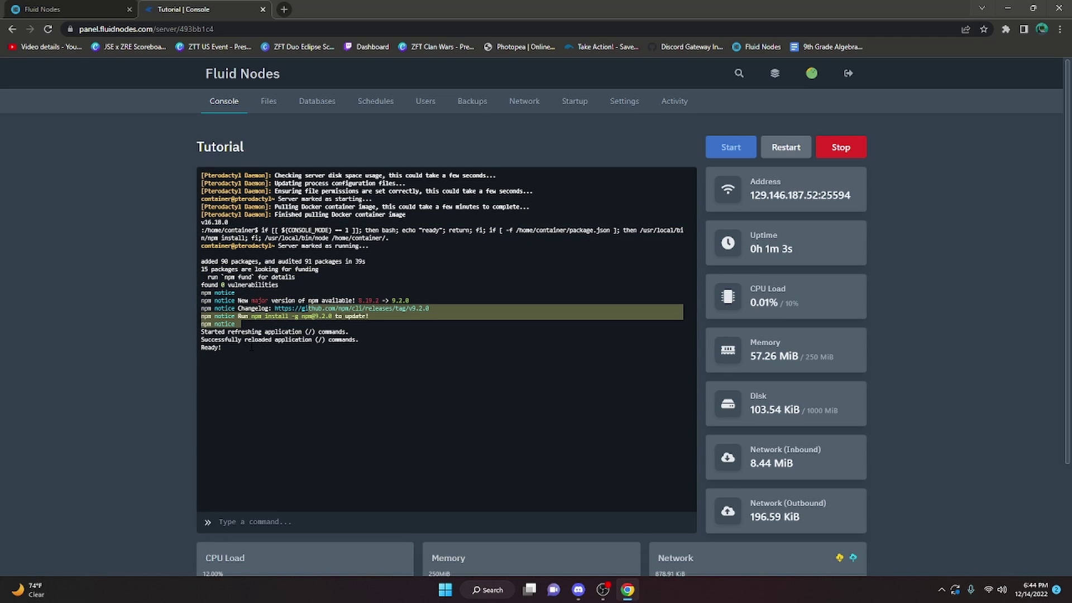
drag(251, 347, 178, 333)
click(204, 333)
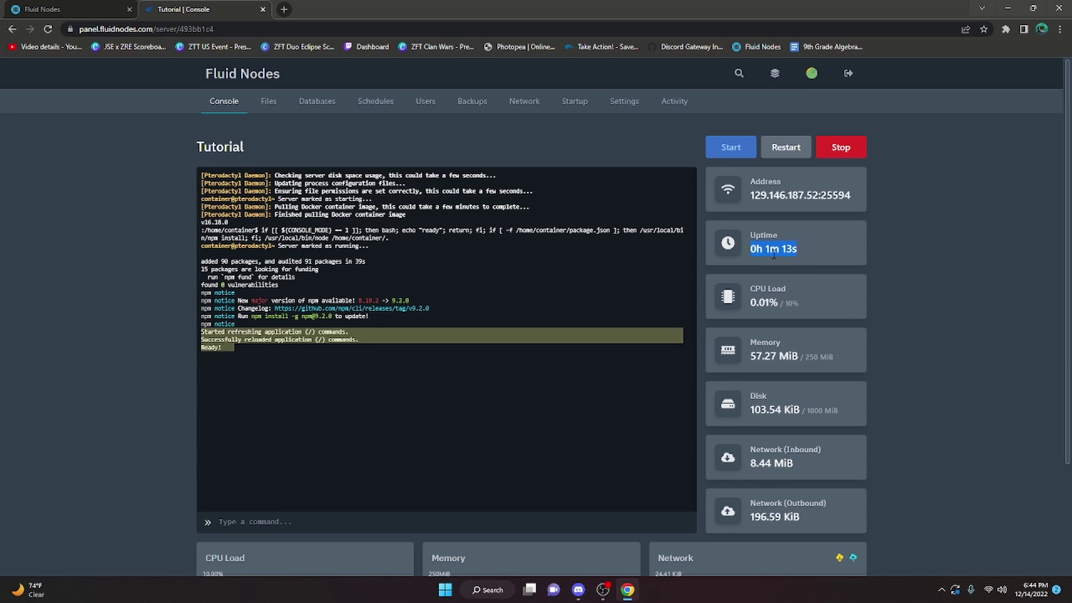
scroll(848, 403, down, 3)
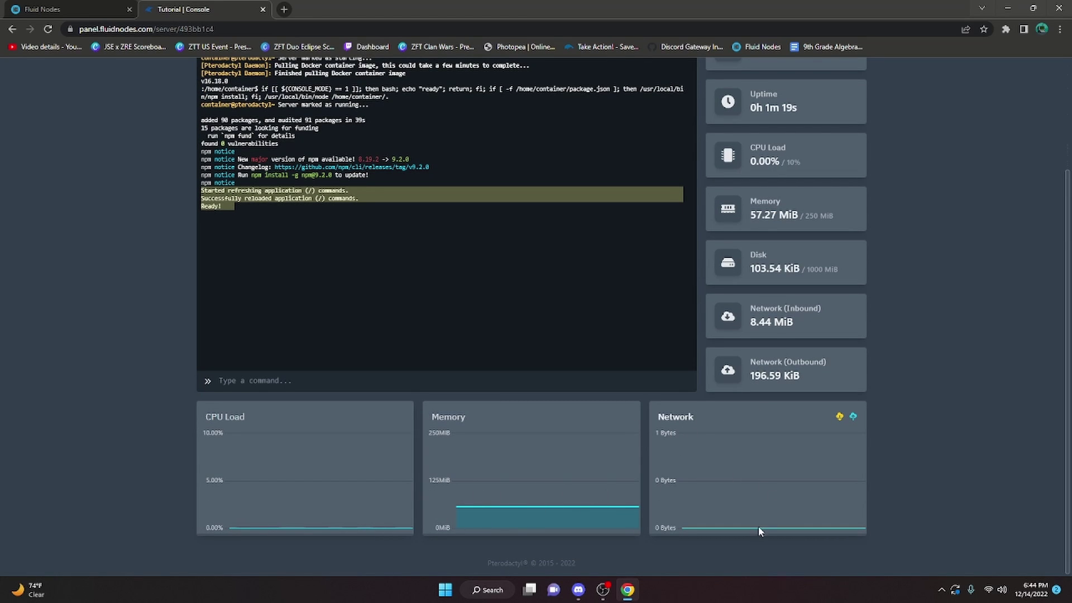
scroll(682, 480, up, 3)
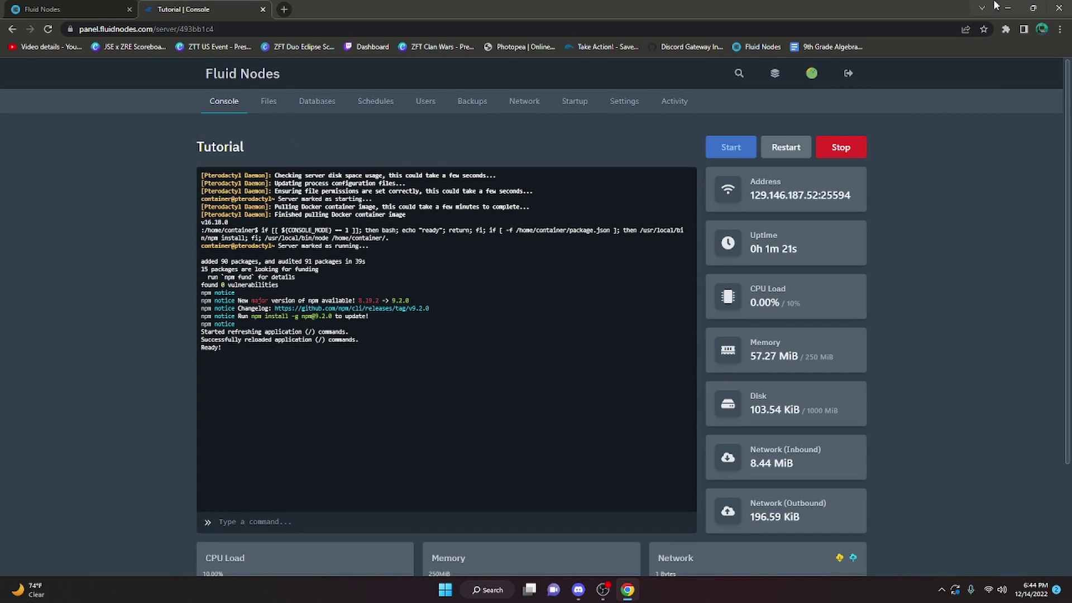
- Close Chrome, switch to Discord and check the v14slashcommands bot's profile
click(1049, 6)
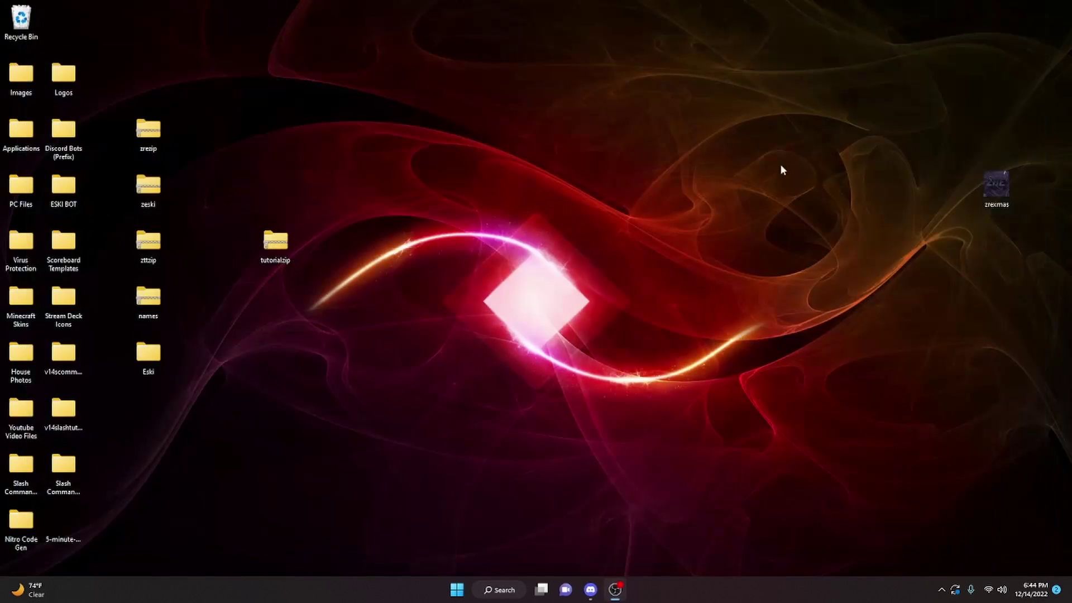
click(591, 590)
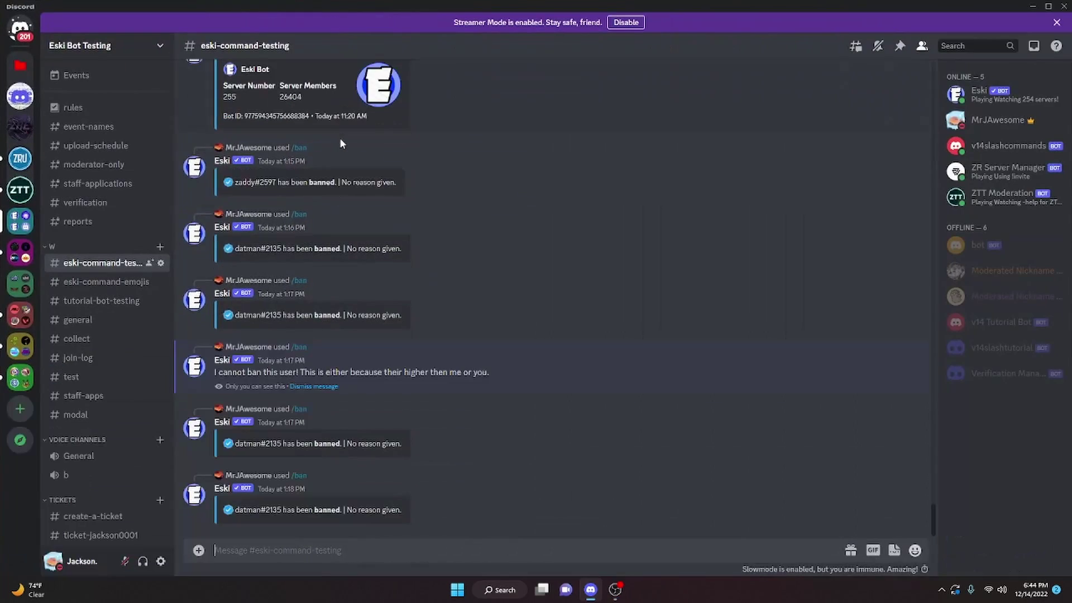
click(1005, 146)
drag(759, 212, 853, 212)
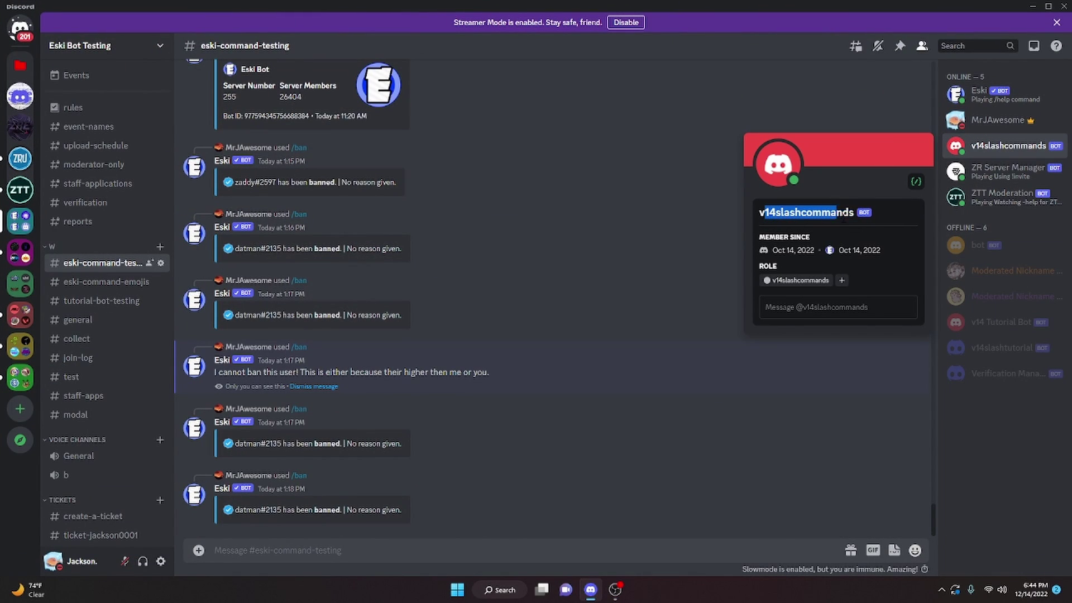
click(561, 374)
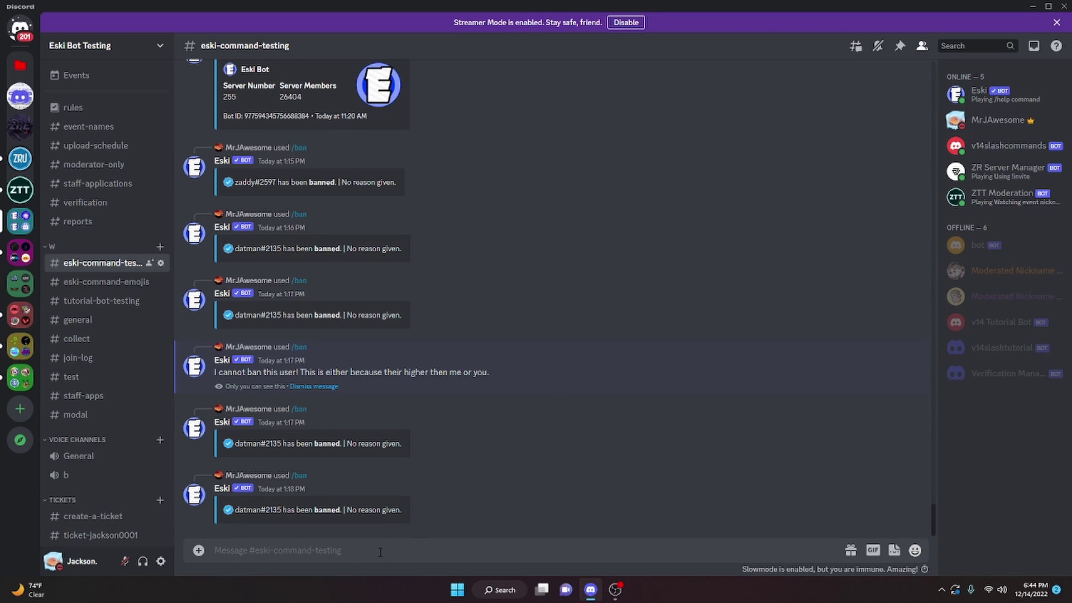
- Send the /test command and see the bot reply 'Bot is working!'
text(/te)
click(280, 378)
key(Return)
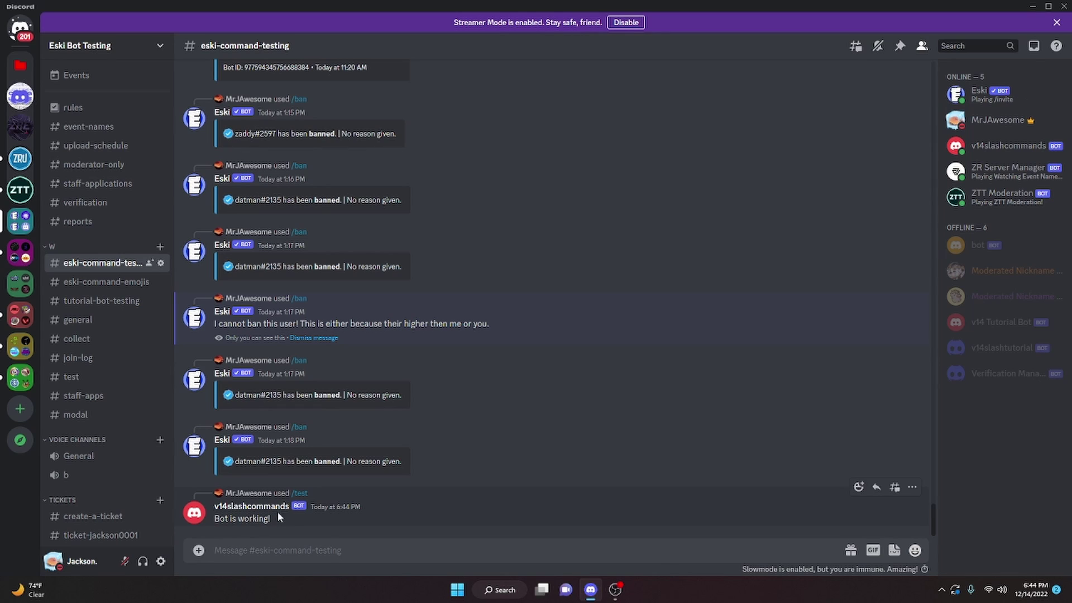
click(273, 506)
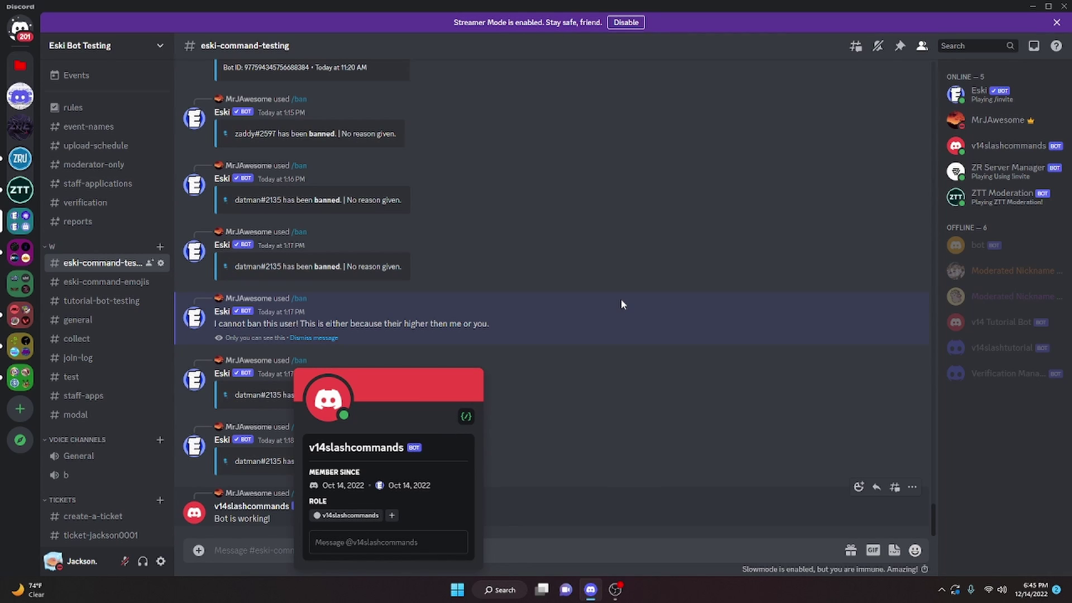
- Close the bot's profile, leave Eski Bot Testing, and open Discord Coding Lounge's #general
click(278, 330)
drag(217, 323, 434, 323)
click(434, 323)
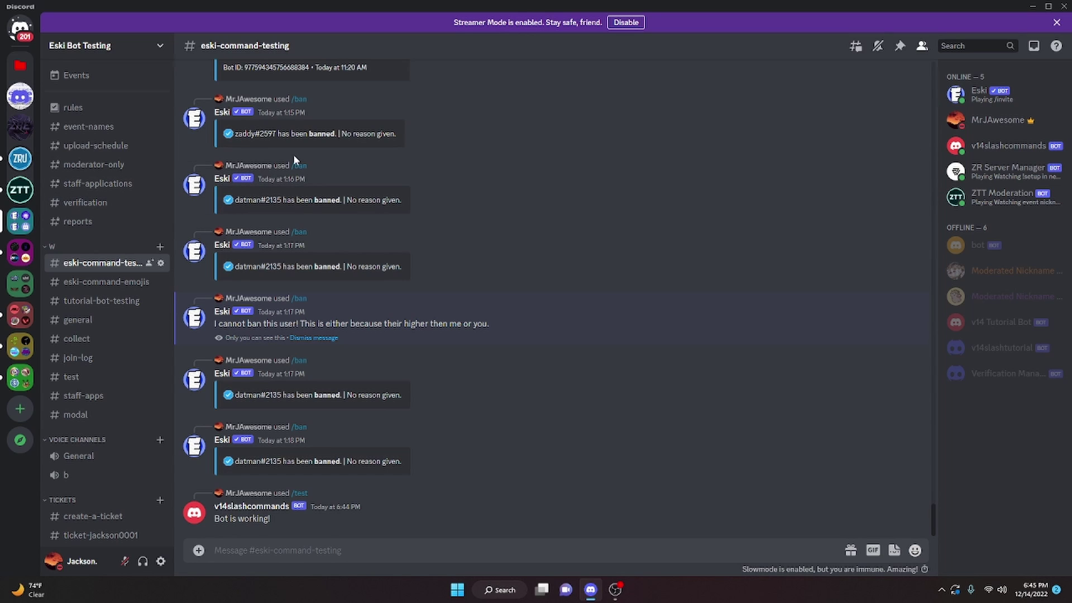
click(20, 96)
scroll(116, 287, down, 6)
click(112, 323)
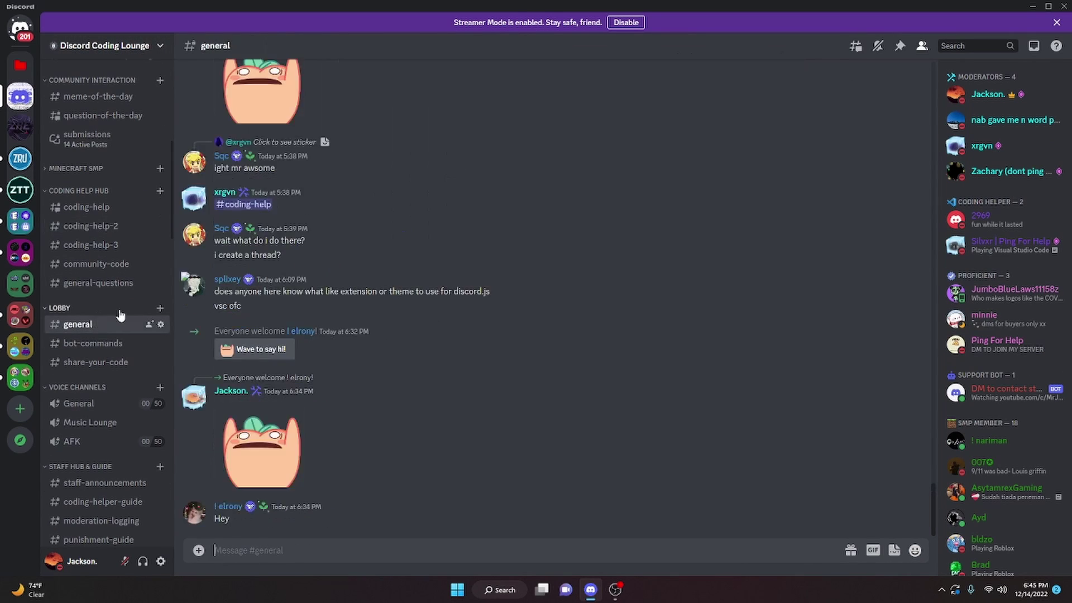
scroll(118, 313, up, 7)
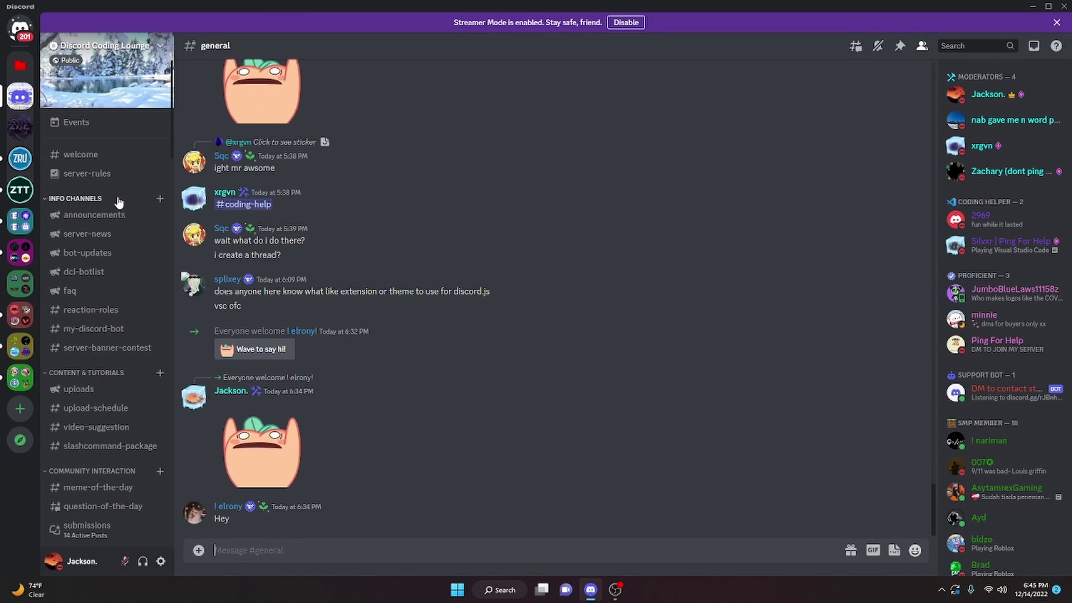